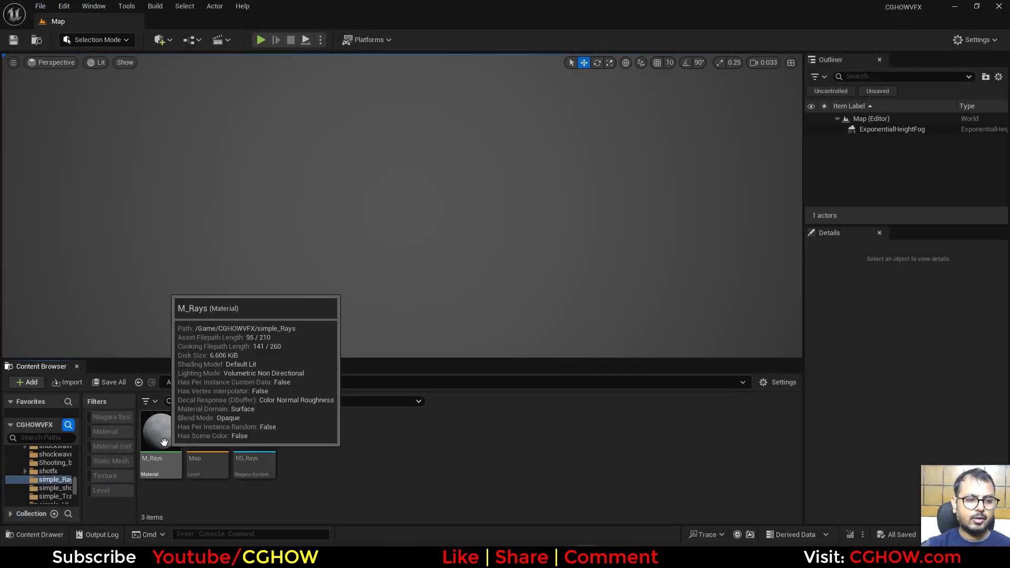
Open the M_Rays material docked beside the Map tab and make it Unlit, Additive and Two Sided
click(164, 442)
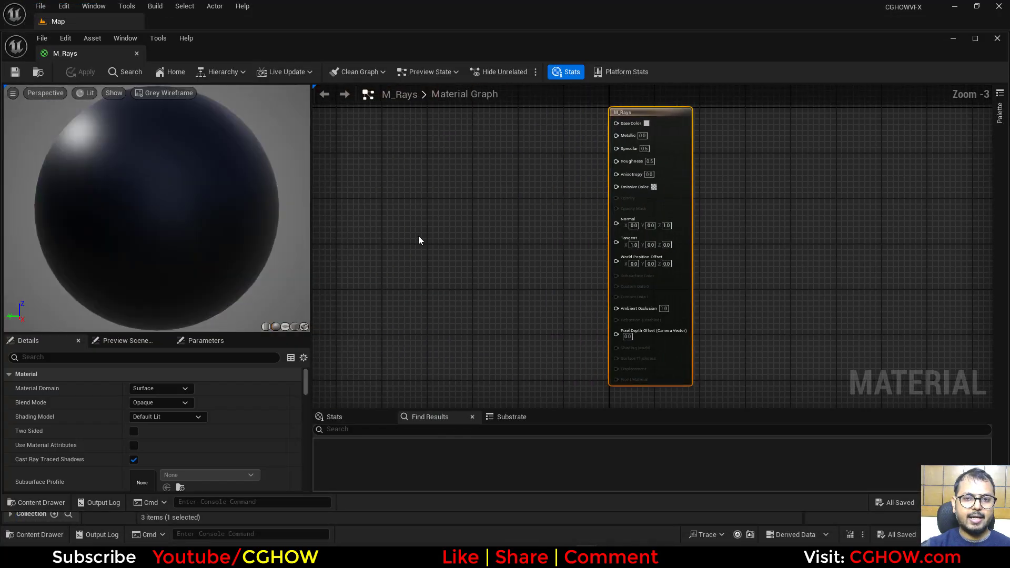
right_drag(419, 235, 474, 261)
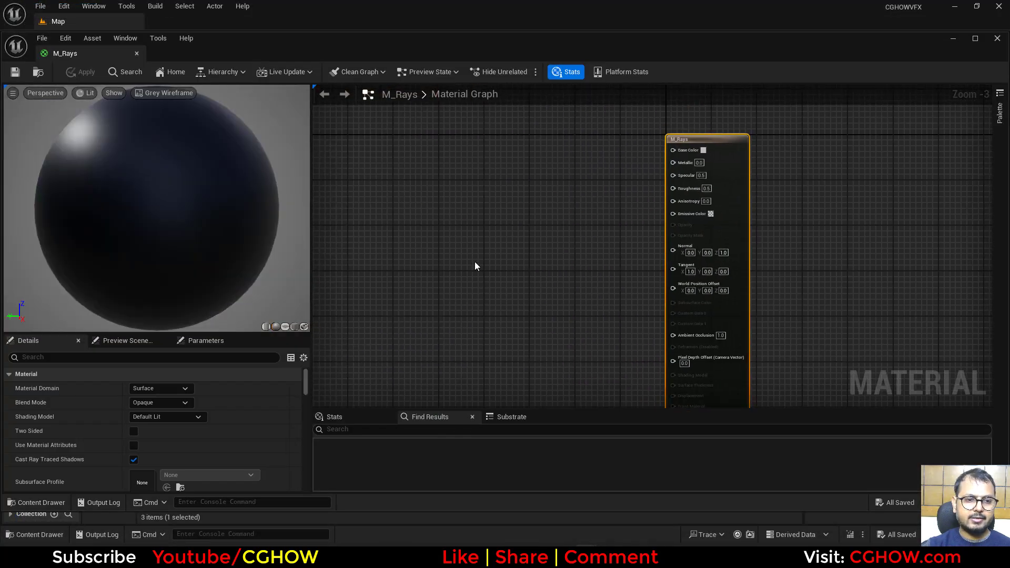
click(184, 416)
click(141, 290)
click(162, 402)
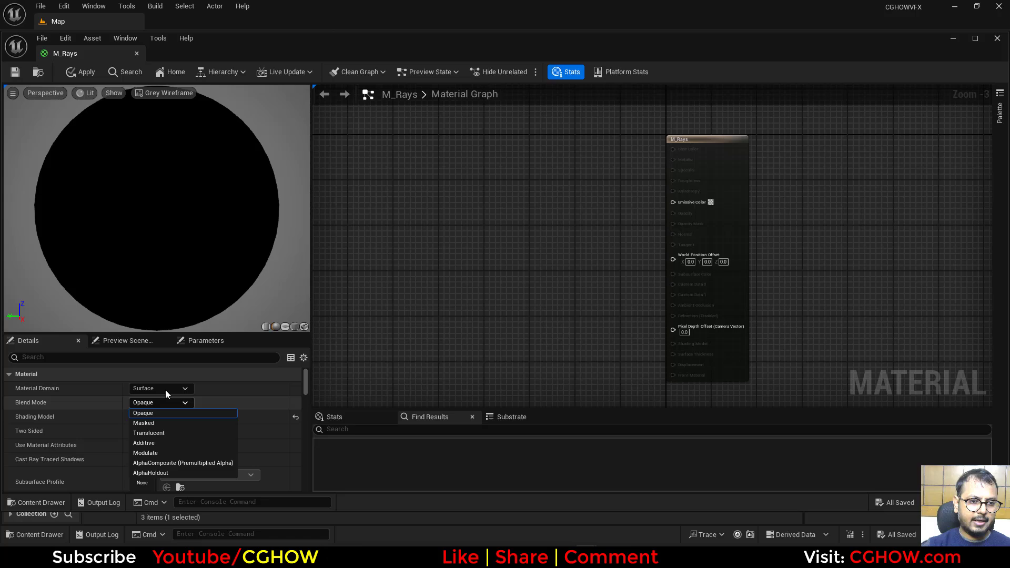
click(143, 444)
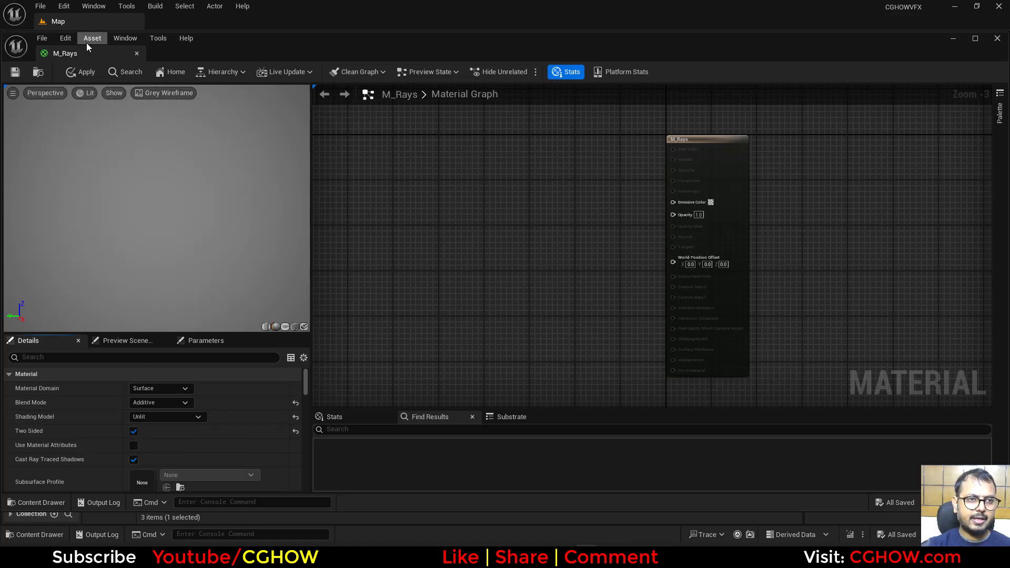
drag(65, 53, 184, 26)
Add a TexCoord node to the material graph and preview it on a plane
right_drag(432, 167, 474, 191)
right_click(422, 169)
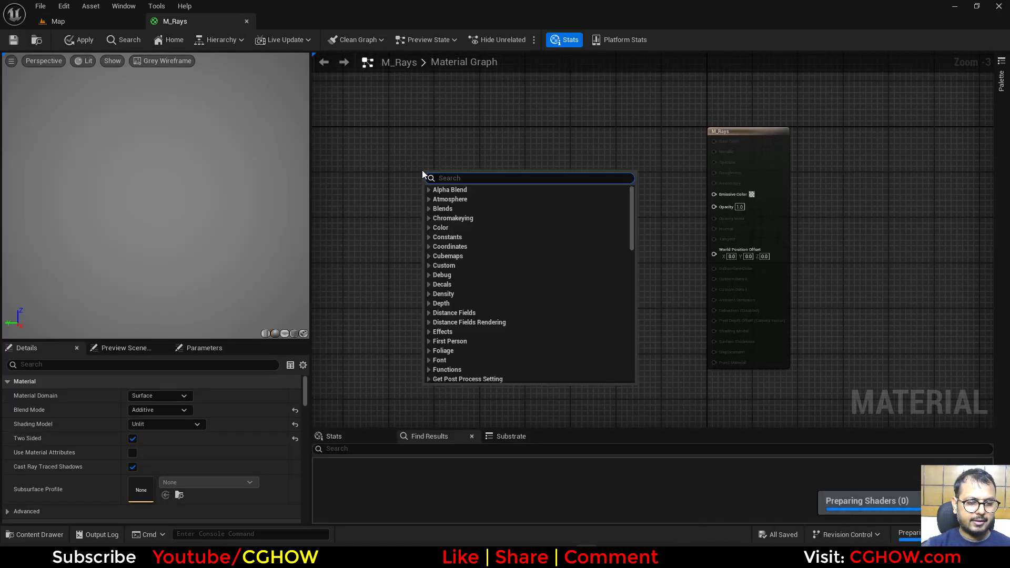
click(389, 181)
click(389, 187)
key(space)
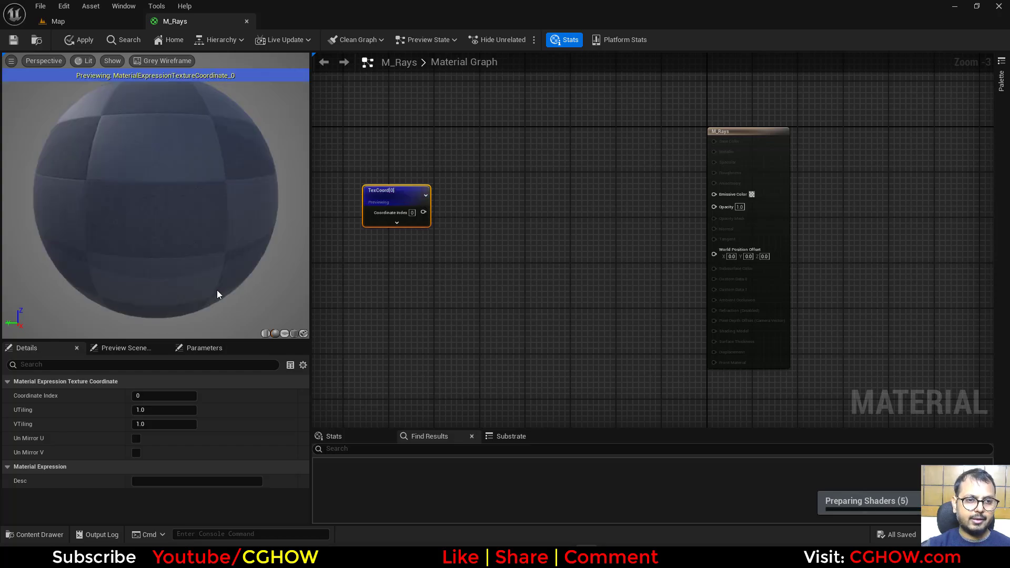
click(284, 334)
drag(386, 200, 362, 200)
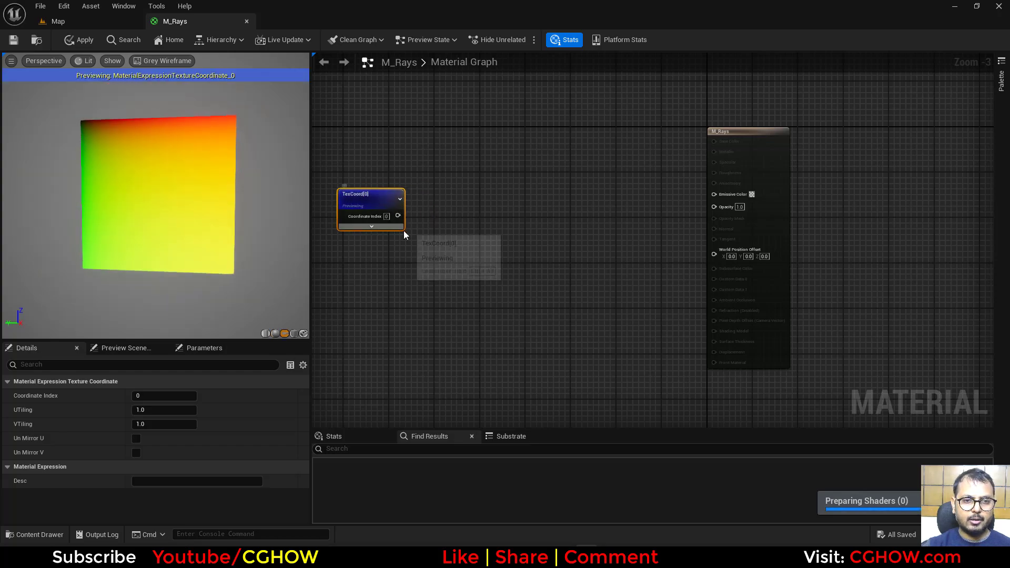
scroll(471, 217, up, 3)
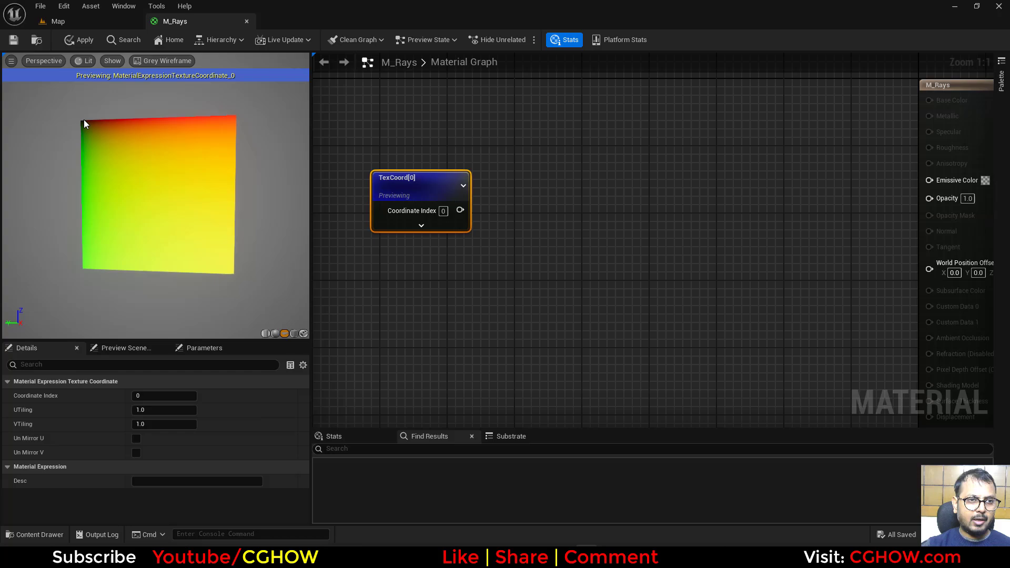
Multiply the TexCoord output by 2 and subtract 1 from the result
click(480, 188)
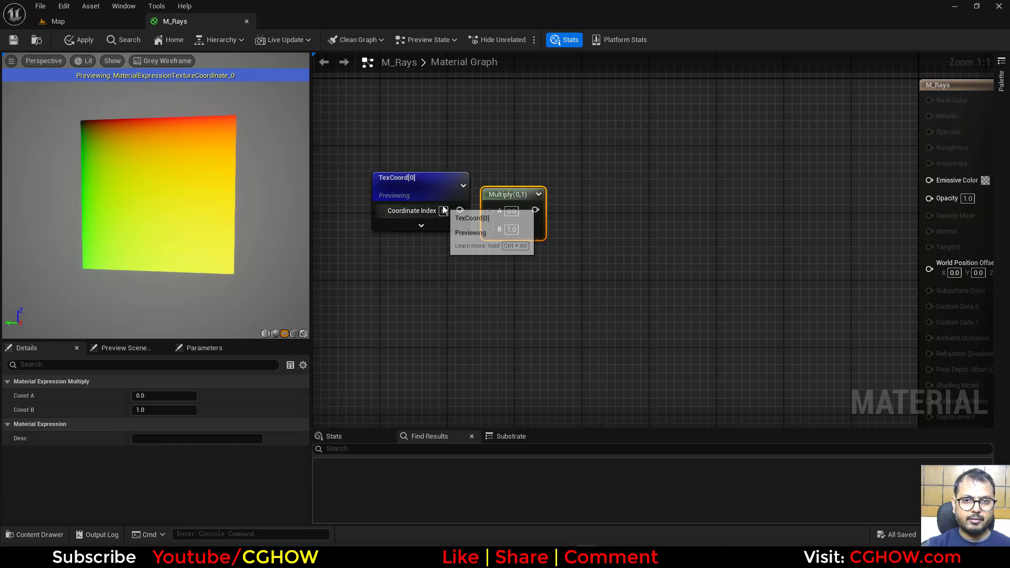
drag(490, 215, 490, 210)
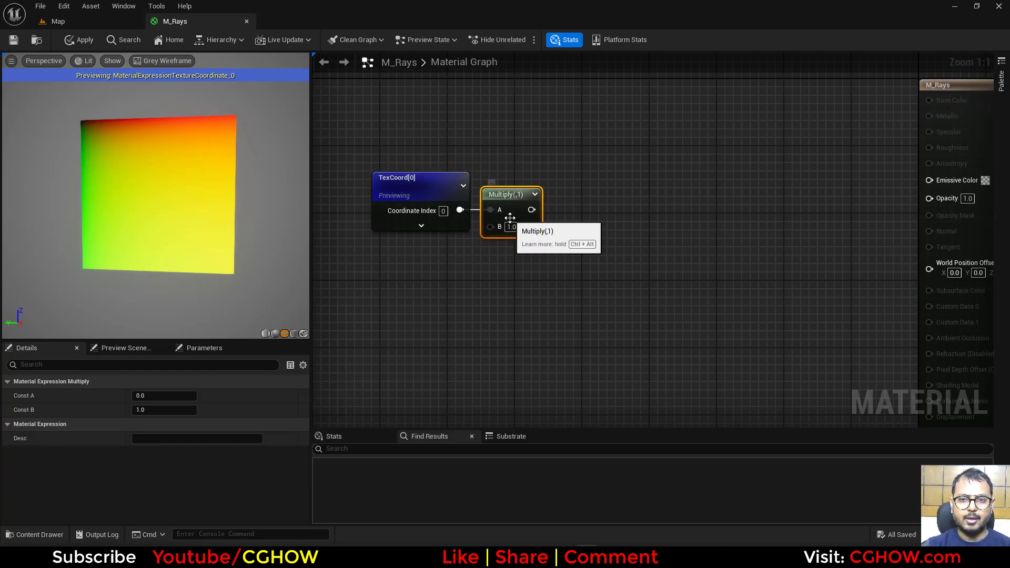
drag(564, 209, 570, 194)
click(604, 232)
Add a component mask passing only R after the Subtract node and preview it
right_drag(664, 200, 635, 239)
key(shift+c)
shift+click(600, 230)
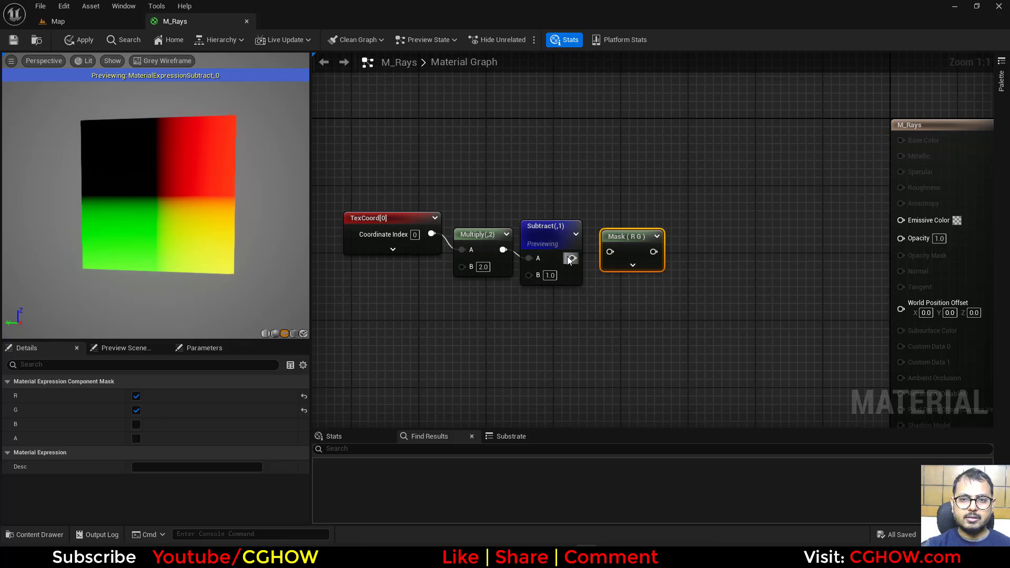
click(136, 410)
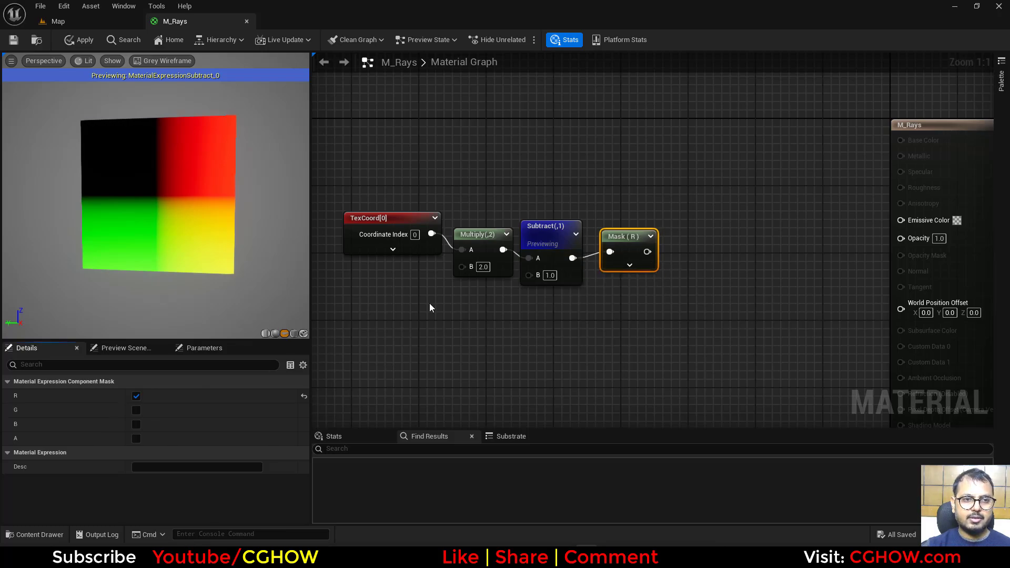
right_click(624, 246)
click(649, 289)
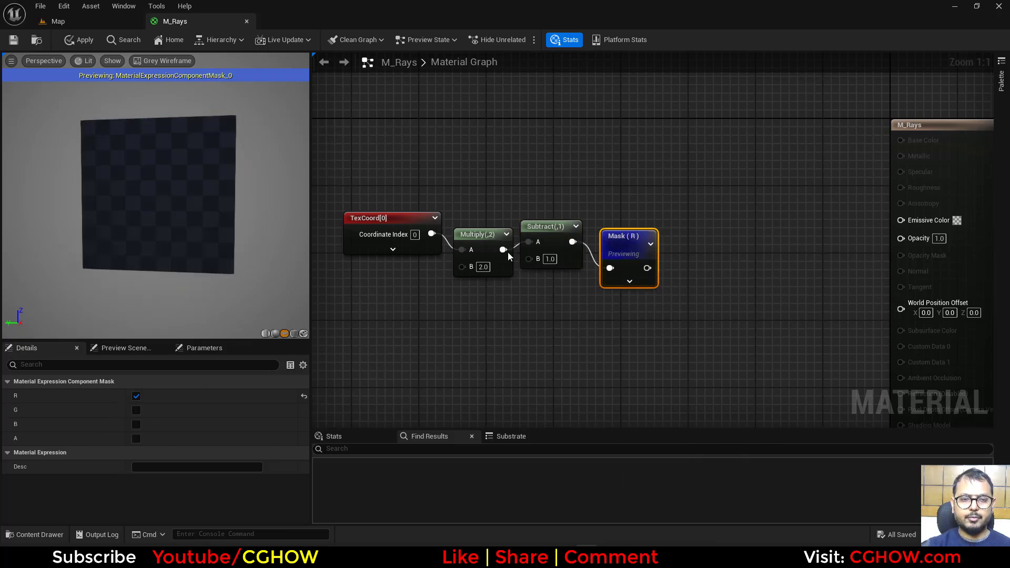
drag(629, 252, 625, 234)
Feed the R mask into an Abs node and preview it on the plane
right_drag(665, 251, 613, 258)
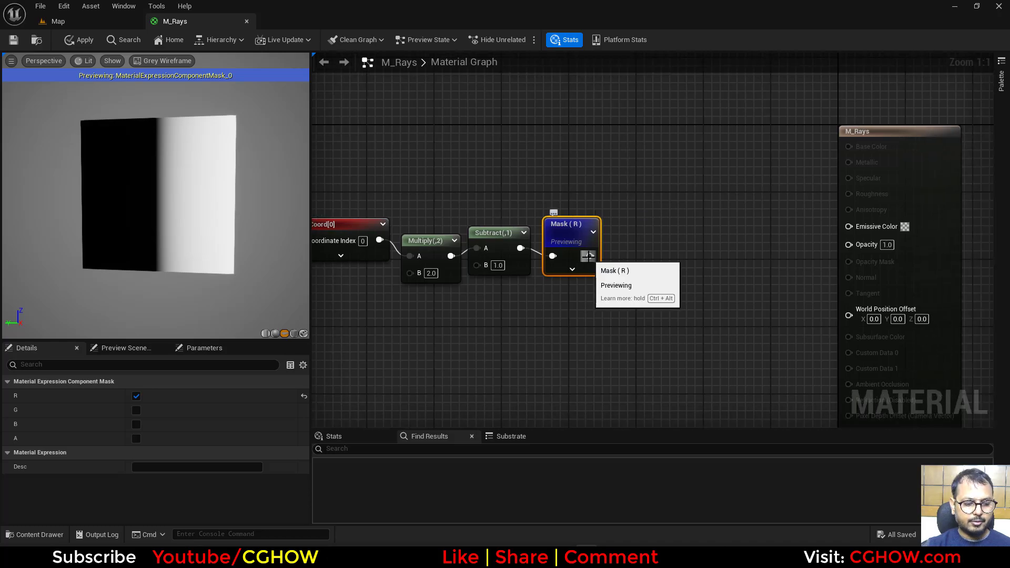
drag(589, 256, 619, 246)
text(ab)
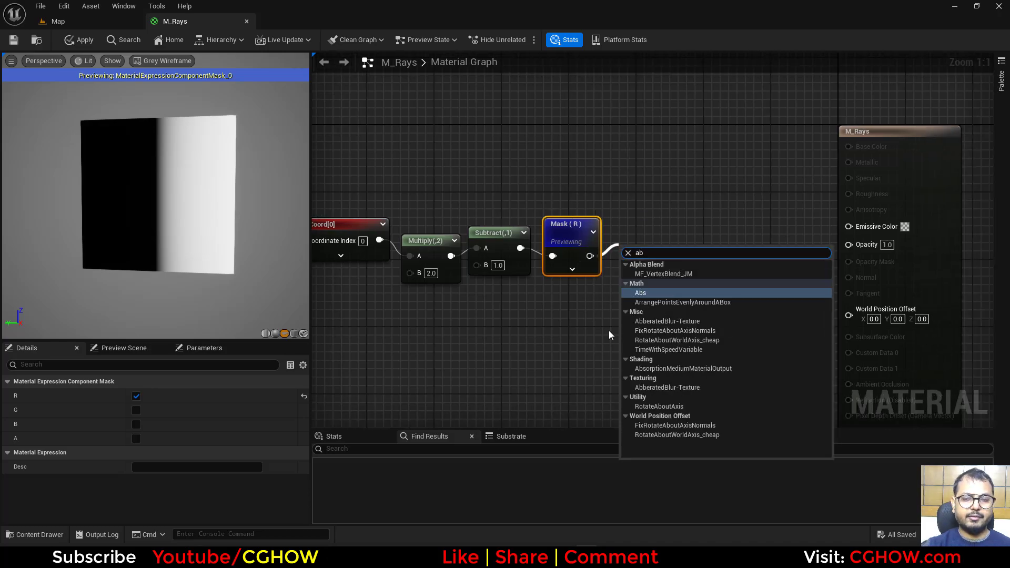
click(642, 293)
drag(639, 263, 634, 219)
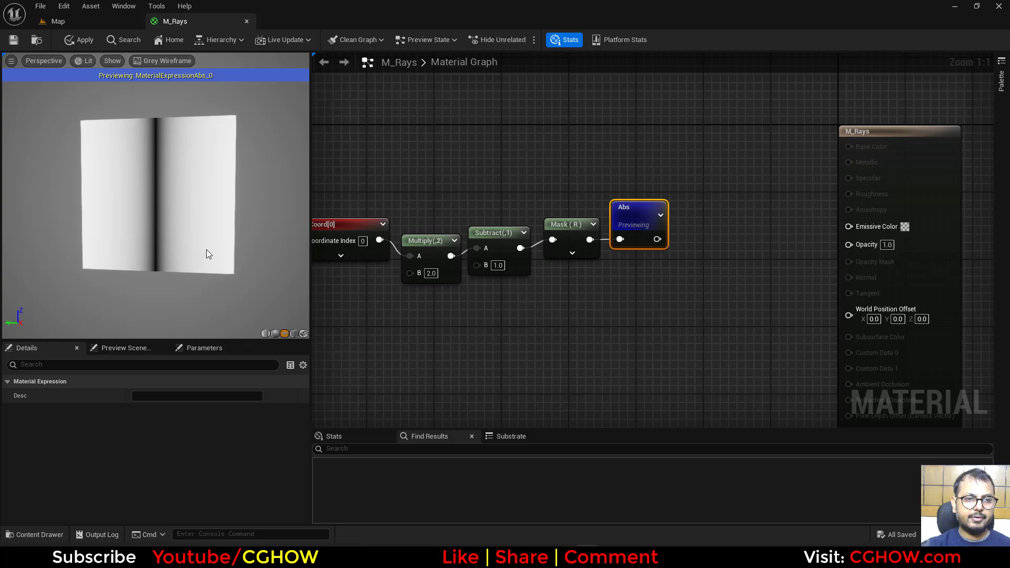
drag(158, 210, 171, 210)
Add a Step node with the Abs output feeding its Y input, preview it, and make room before the result node
right_drag(765, 296, 663, 292)
drag(829, 173, 904, 166)
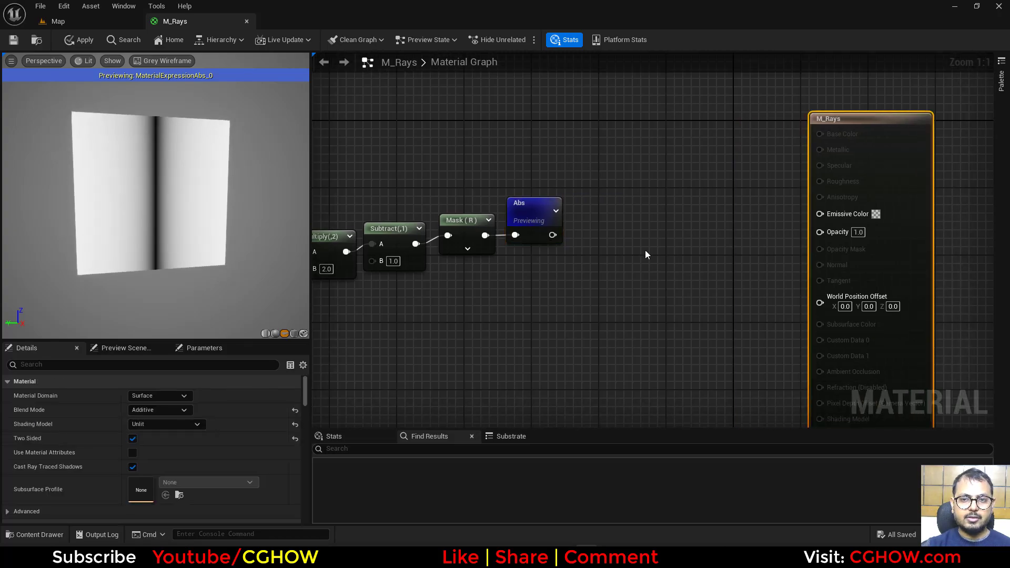
right_drag(587, 222, 634, 209)
right_click(633, 205)
text(ste)
click(658, 235)
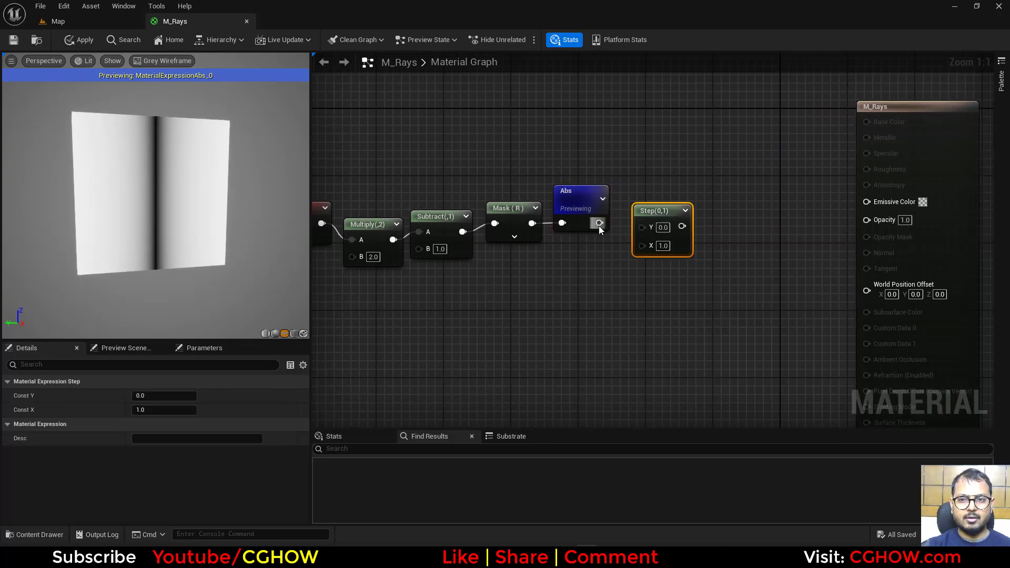
drag(599, 223, 646, 246)
key(space)
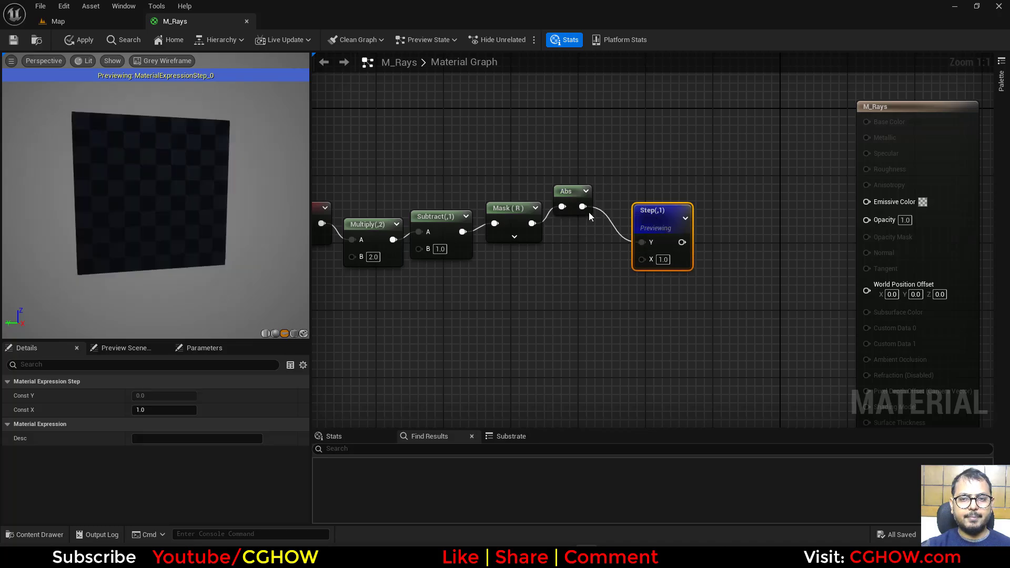
drag(574, 193, 573, 202)
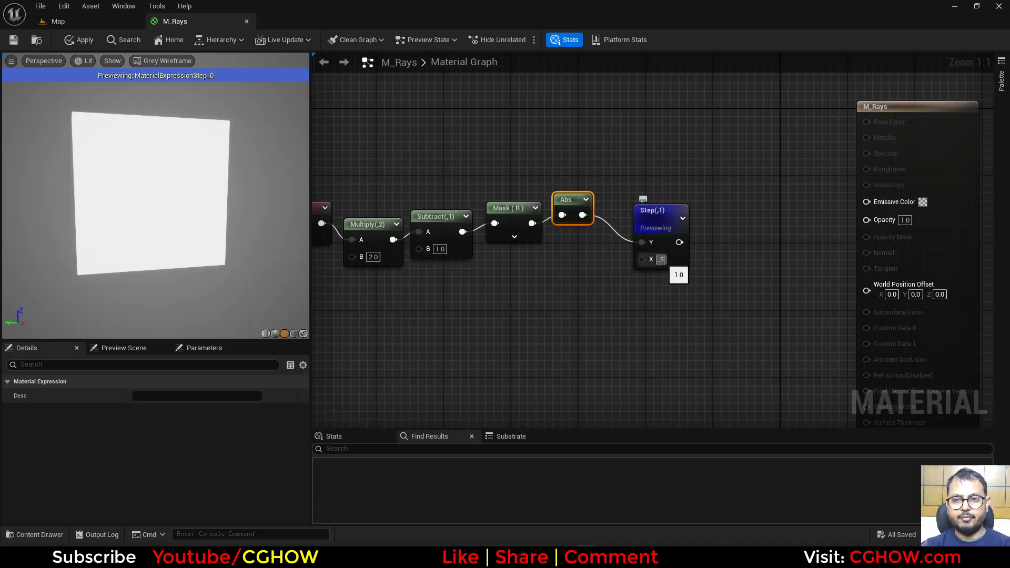
Try 0.5, 0.2 and 0.8 as the Step node's X value
key(Return)
drag(191, 238, 115, 145)
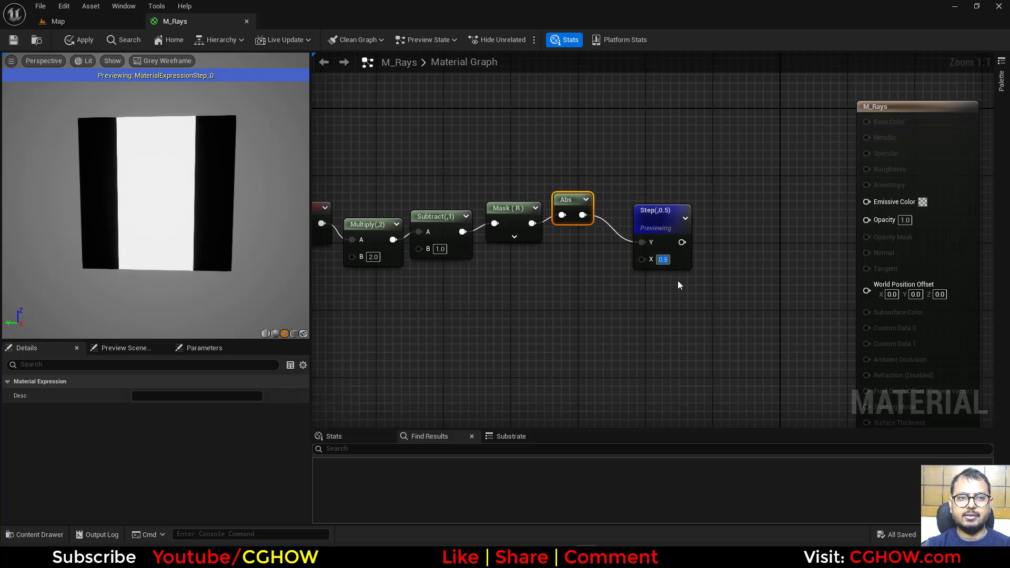
text(.2)
key(Return)
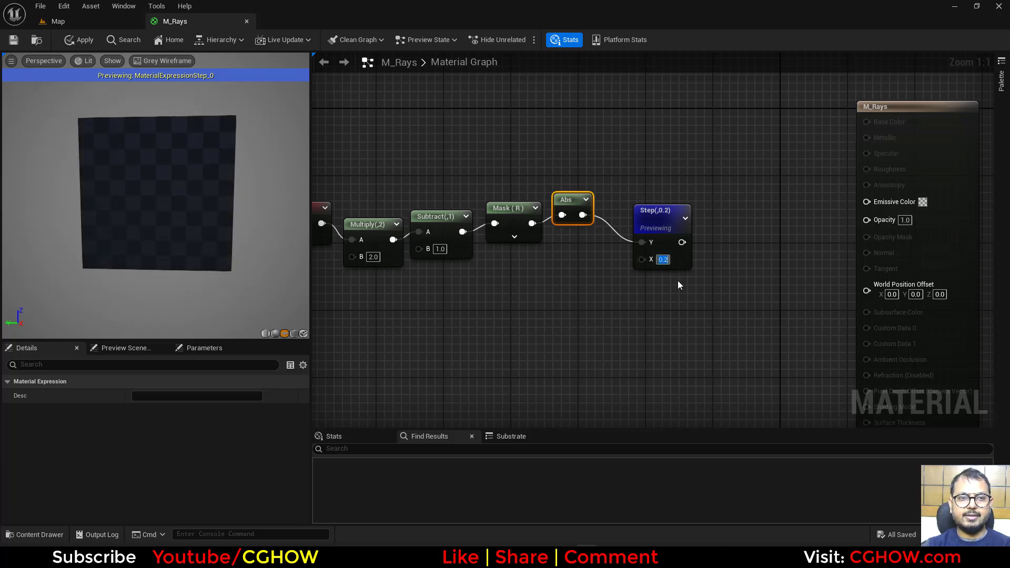
text(.8)
key(Return)
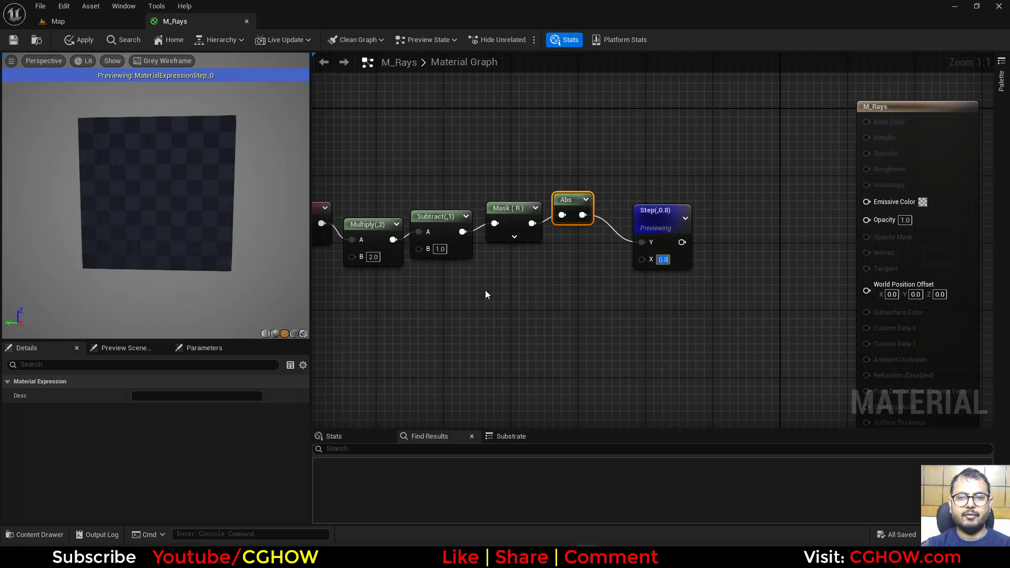
Add a second component mask passing only G, fed directly by TexCoord, and preview it
right_drag(433, 287, 503, 288)
key(shift+c)
shift+click(500, 285)
drag(391, 222, 470, 291)
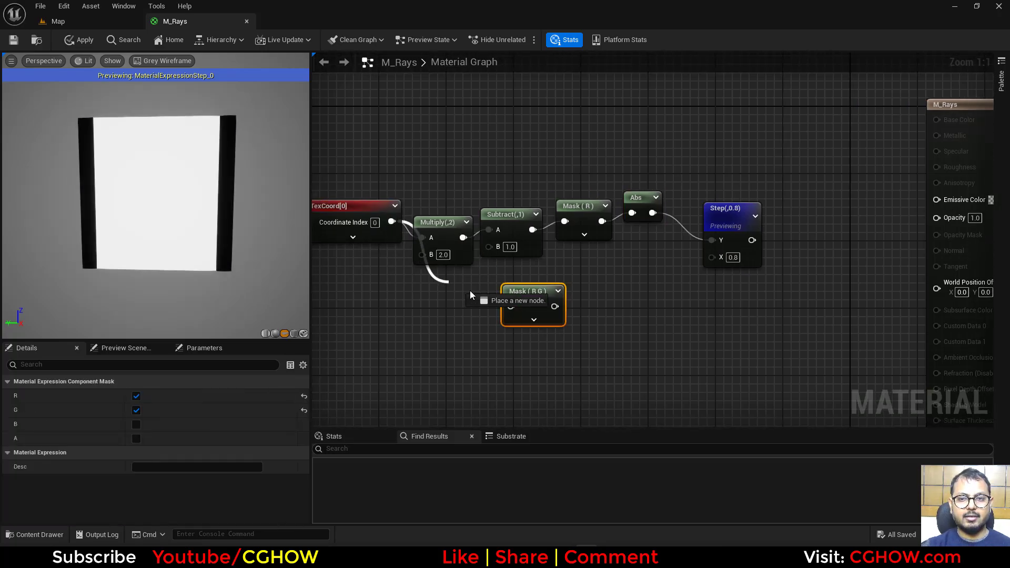
key(space)
click(136, 395)
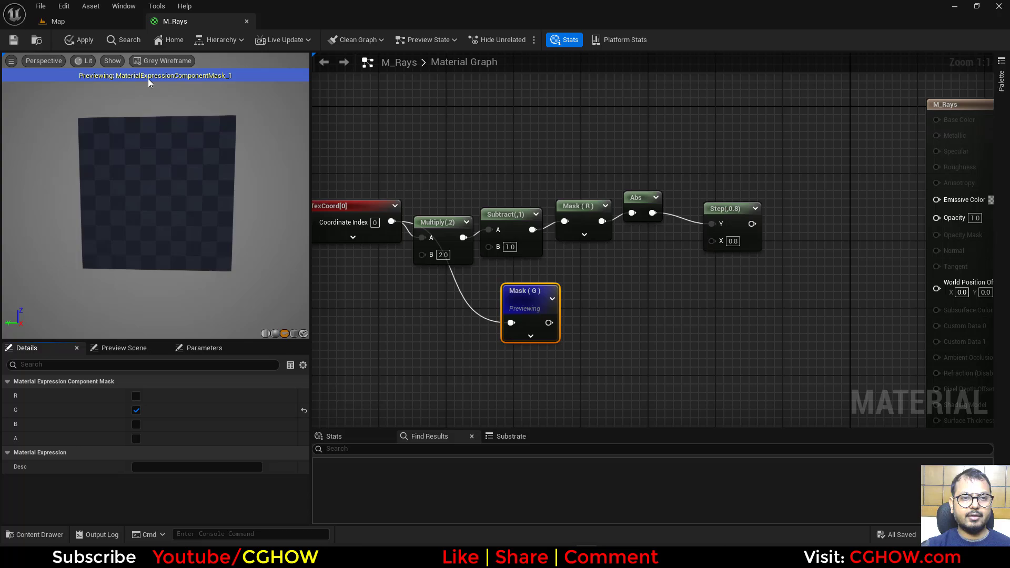
Connect the G mask to the Step node's X input and preview the Step node
drag(548, 323, 713, 240)
click(720, 231)
key(space)
right_drag(720, 231, 695, 249)
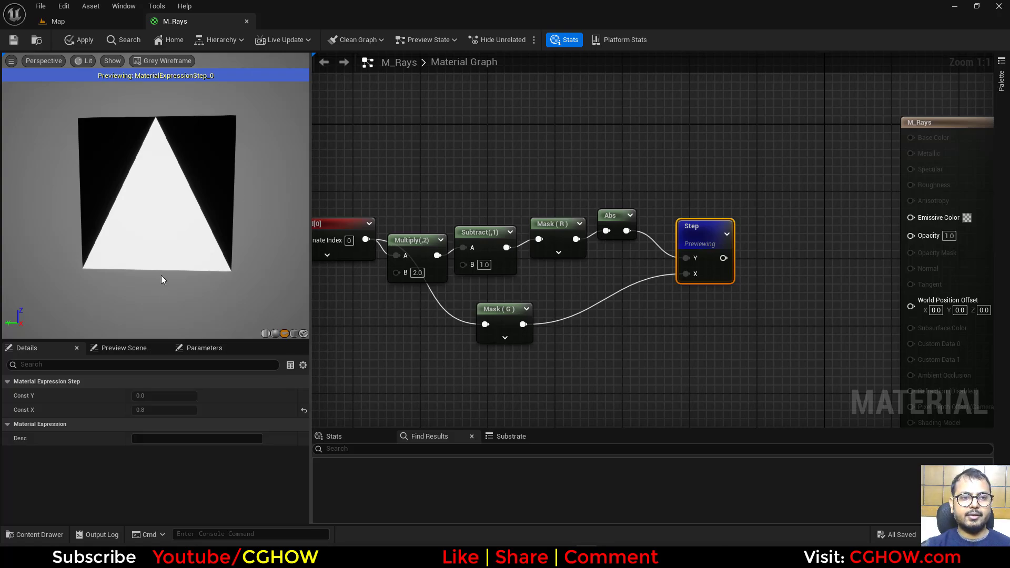
Insert a One Minus node between the G mask and the Step node's X input, making room for another node
key(o)
click(545, 299)
drag(523, 324, 557, 326)
drag(622, 311, 686, 274)
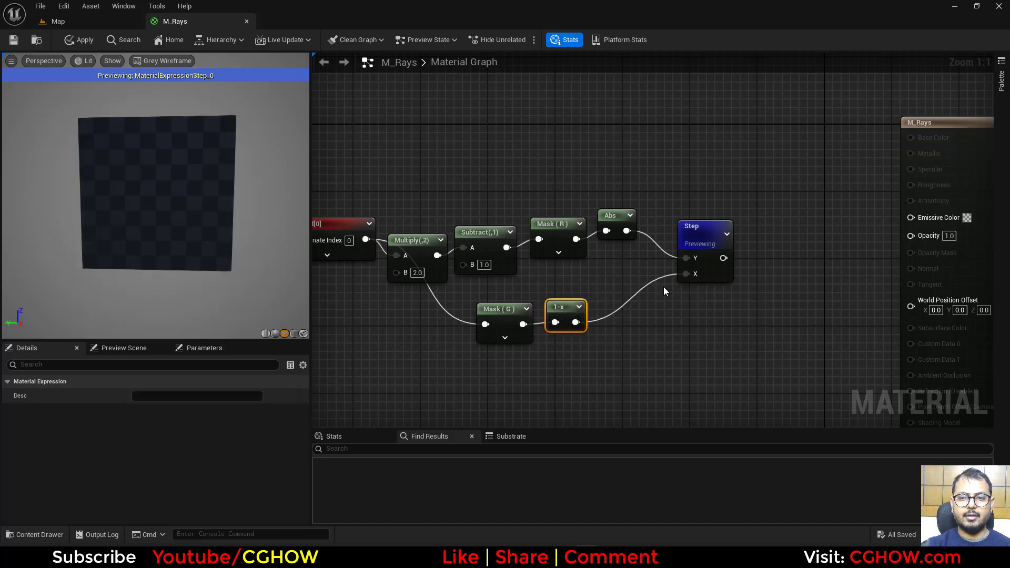
drag(494, 309, 416, 318)
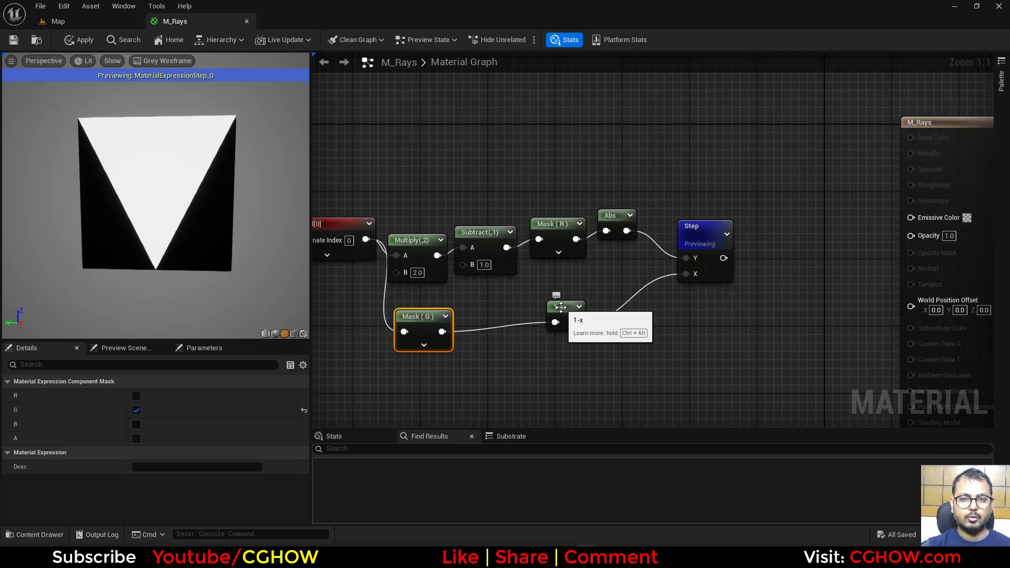
drag(559, 307, 581, 348)
Insert a Lerp with A 0.2 and B 0.8 before the Step node's X input, using the One Minus output as Alpha
click(573, 289)
drag(621, 313, 685, 274)
drag(606, 299, 589, 292)
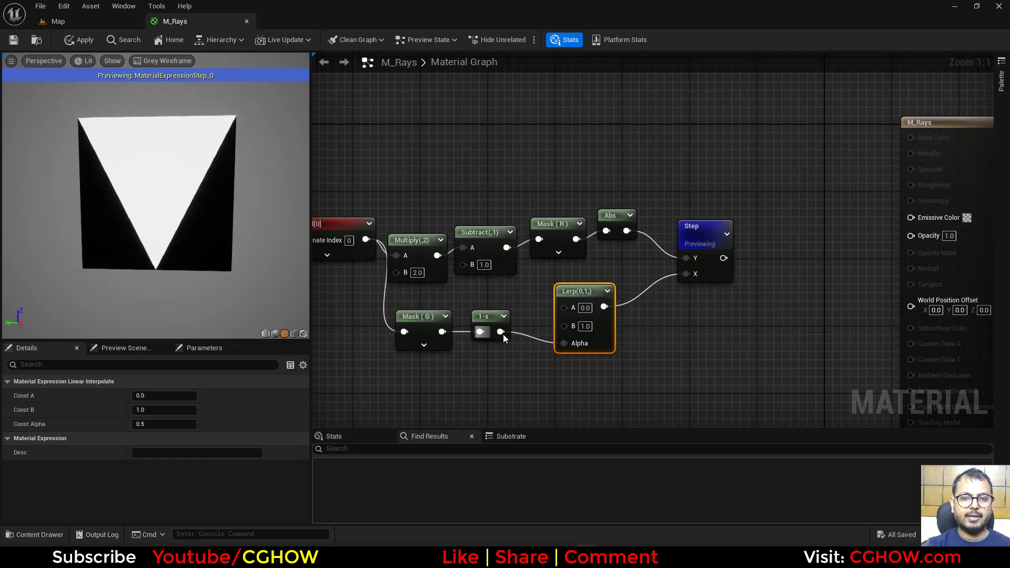
text(0.2)
key(Return)
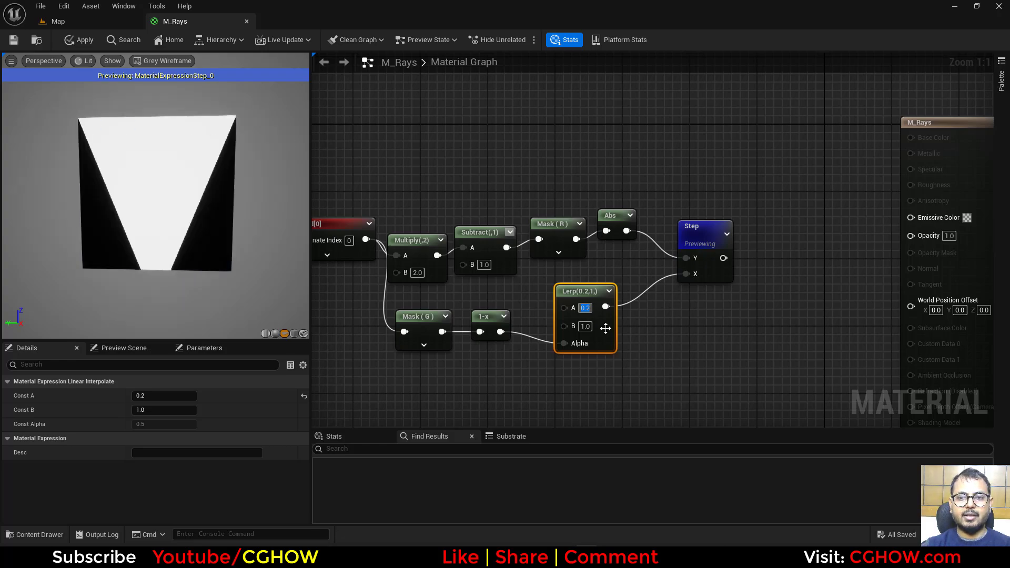
key(Return)
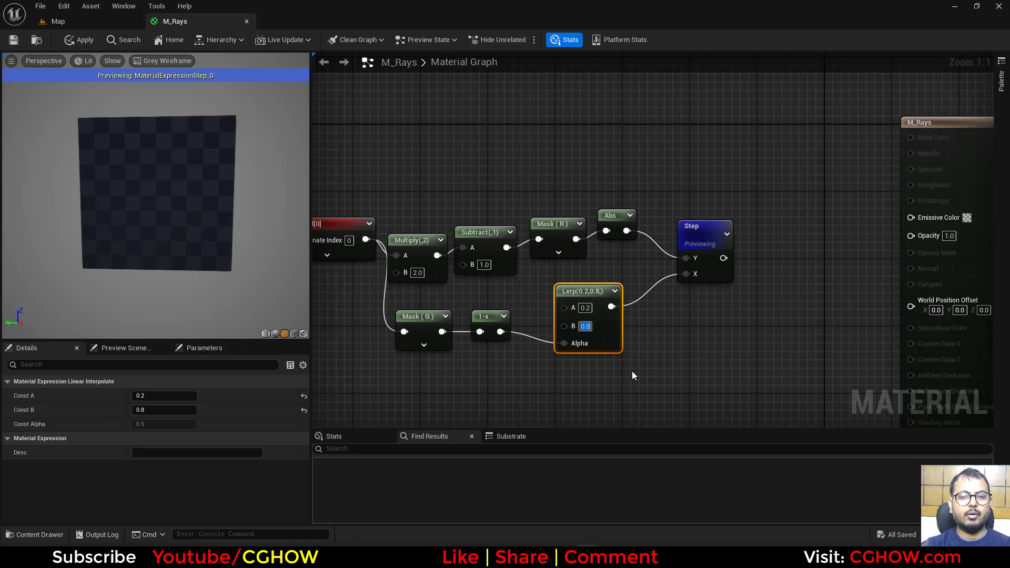
Move the result node farther away and add a Multiply node with the Step output as its A input
right_drag(709, 350, 571, 367)
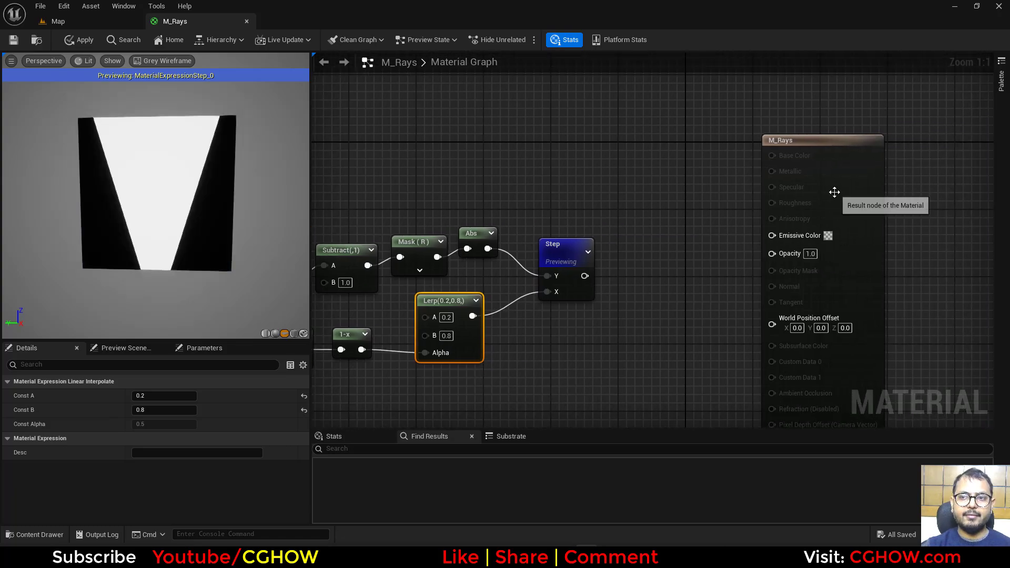
drag(834, 192, 926, 175)
right_drag(620, 316, 702, 278)
click(713, 261)
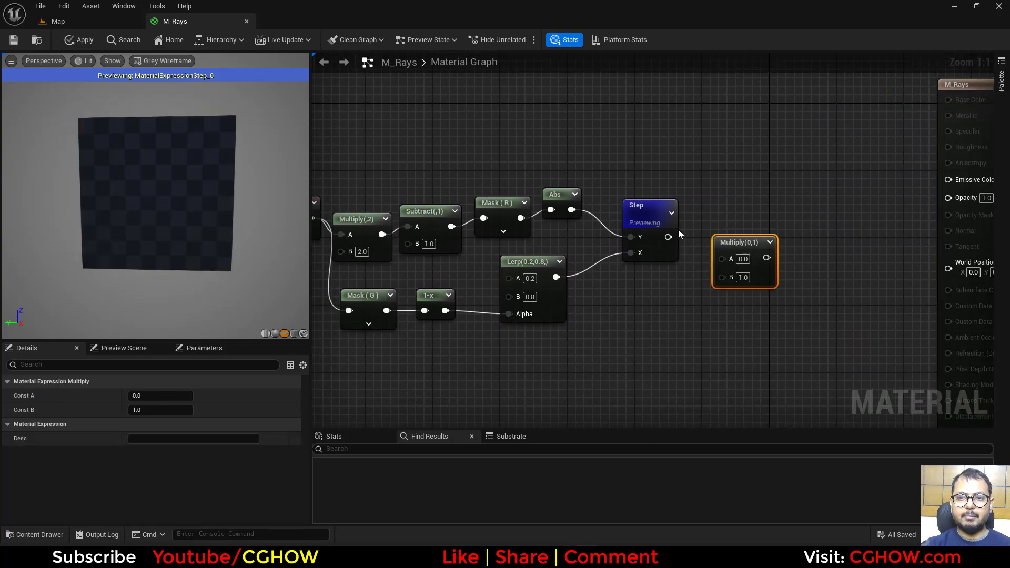
drag(667, 236, 719, 266)
Preview the G mask, connect it to the new Multiply node's B input, and preview the product
click(372, 307)
key(space)
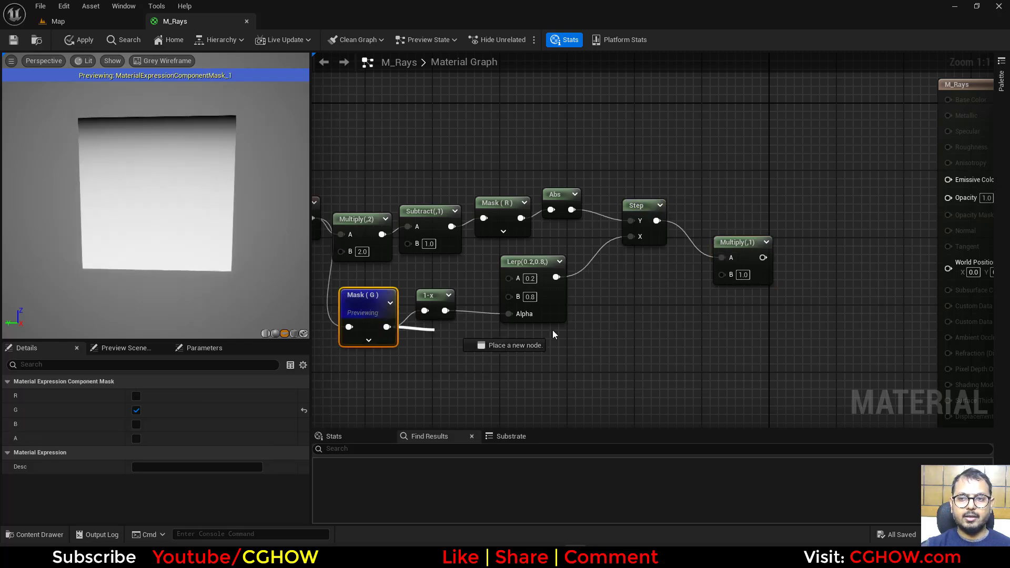
drag(724, 276, 725, 276)
drag(730, 242, 732, 267)
key(space)
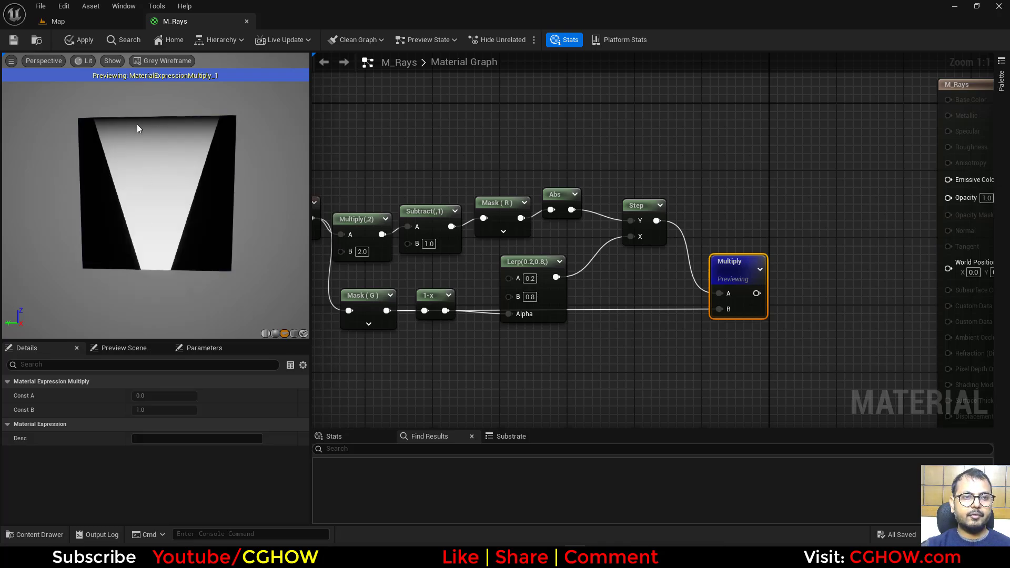
Shift the G mask node aside and add a Divide node with A 0.01 and the One Minus output as B, previewing it
right_drag(418, 359, 446, 292)
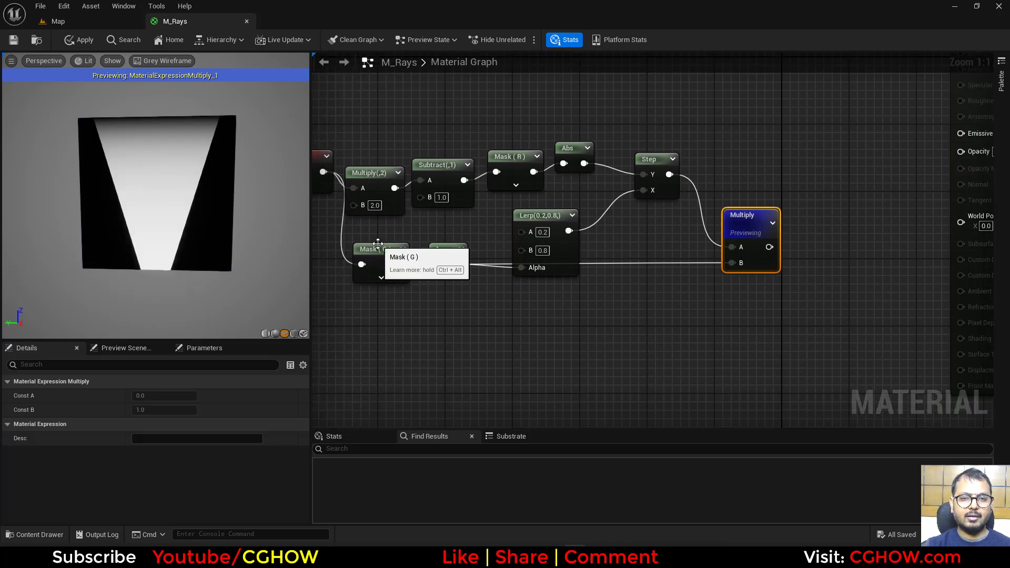
drag(378, 244, 360, 268)
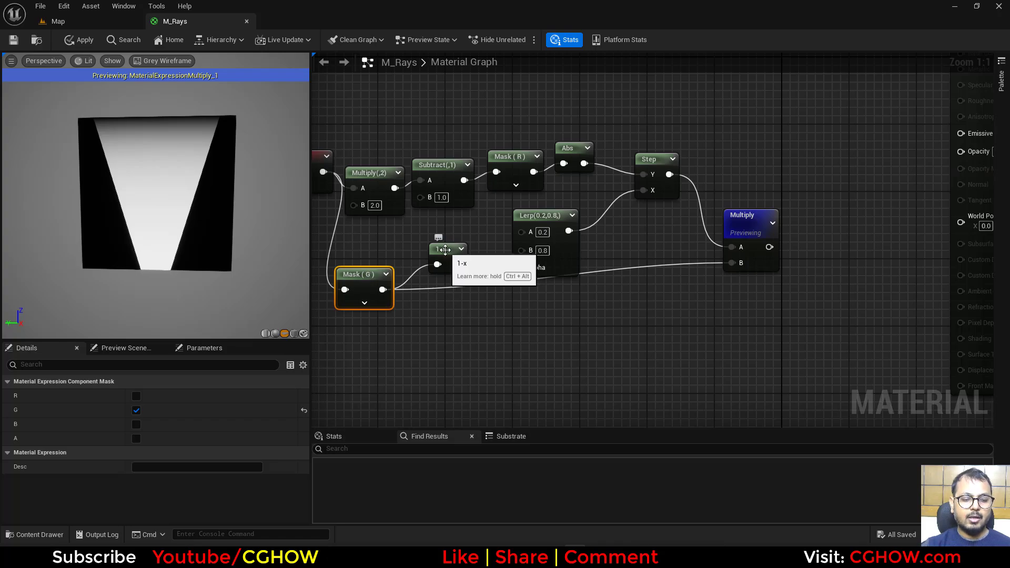
click(481, 309)
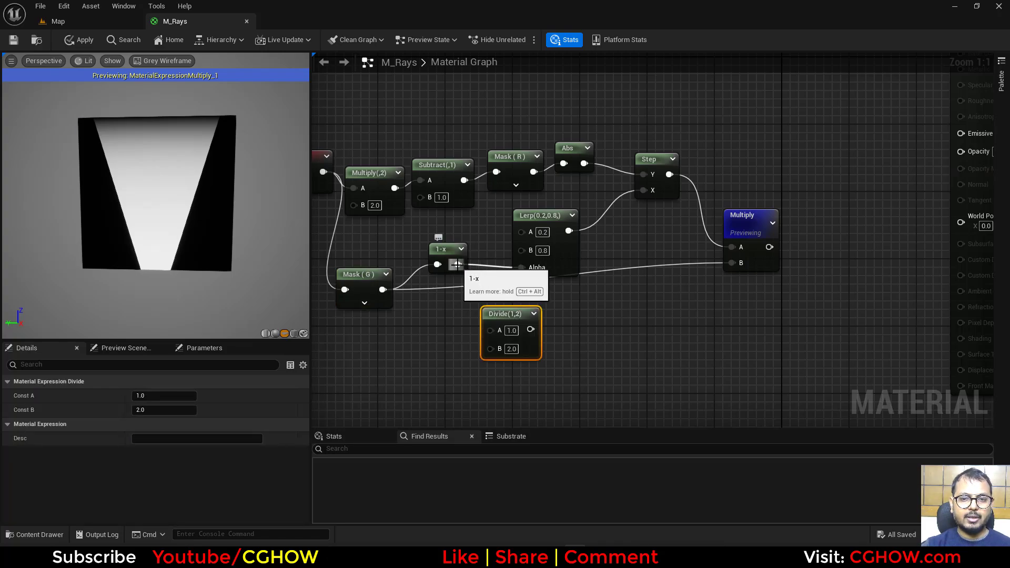
drag(456, 264, 490, 349)
key(space)
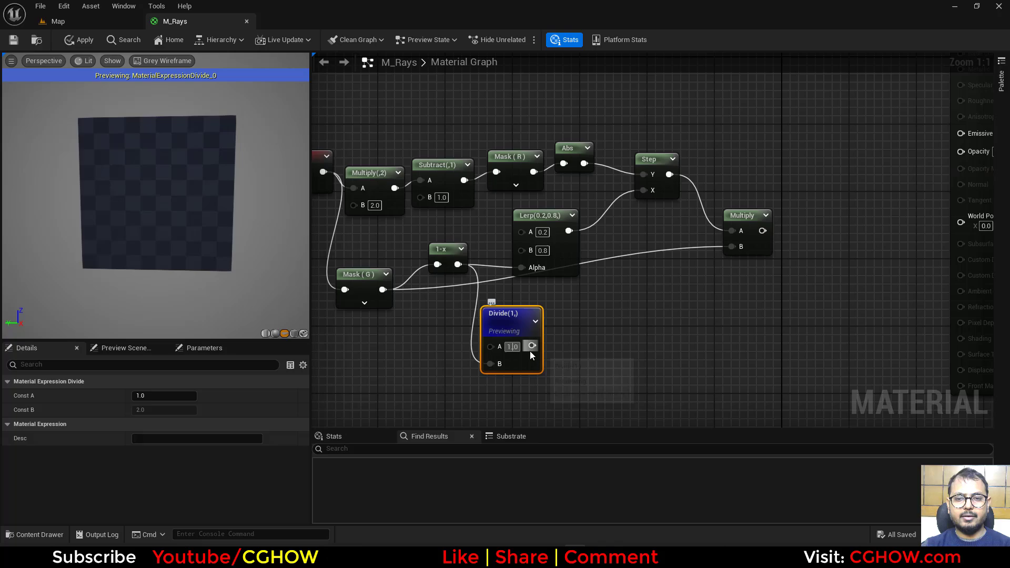
click(512, 346)
text(0.01)
key(Return)
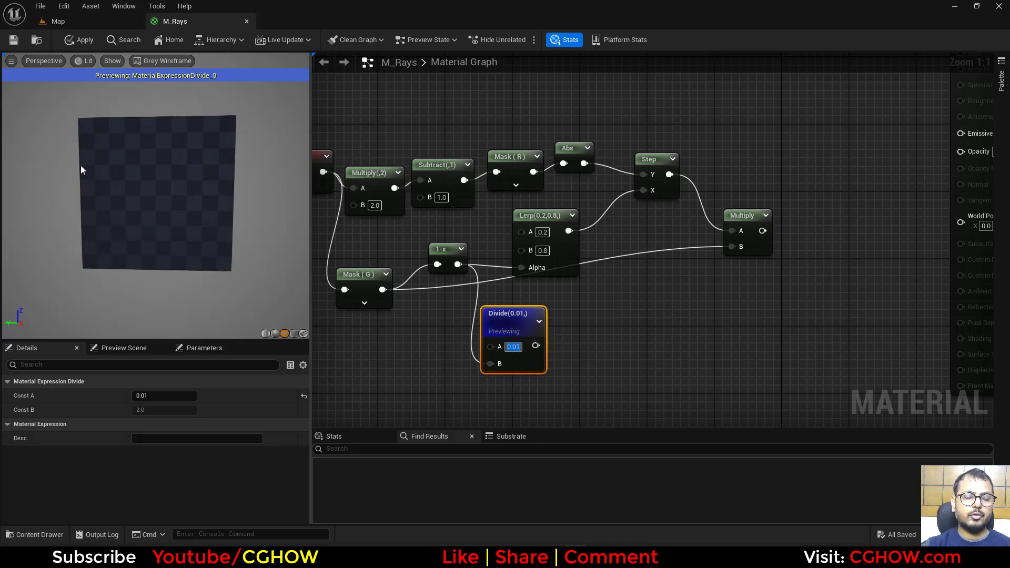
Replace the G mask on the Multiply node's B input with the Divide output, preview the product, and move the Divide node nearer the Lerp
drag(536, 345, 732, 246)
double_click(741, 217)
right_drag(730, 326, 633, 346)
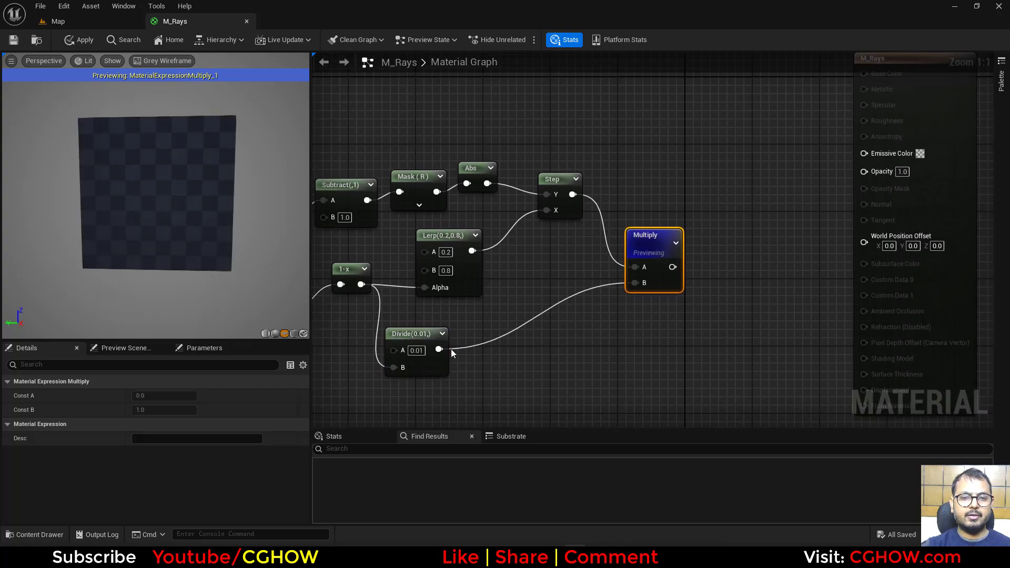
drag(414, 337, 411, 315)
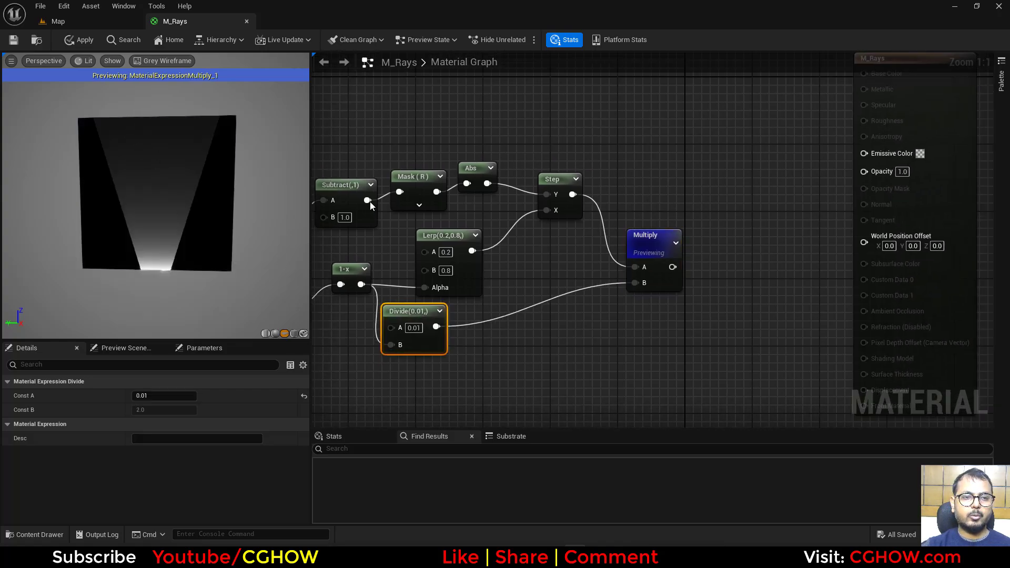
Add a second Multiply node with the first product as A and the G mask as B, and preview it
right_drag(594, 316, 563, 326)
key(m)
click(670, 261)
drag(644, 276, 693, 286)
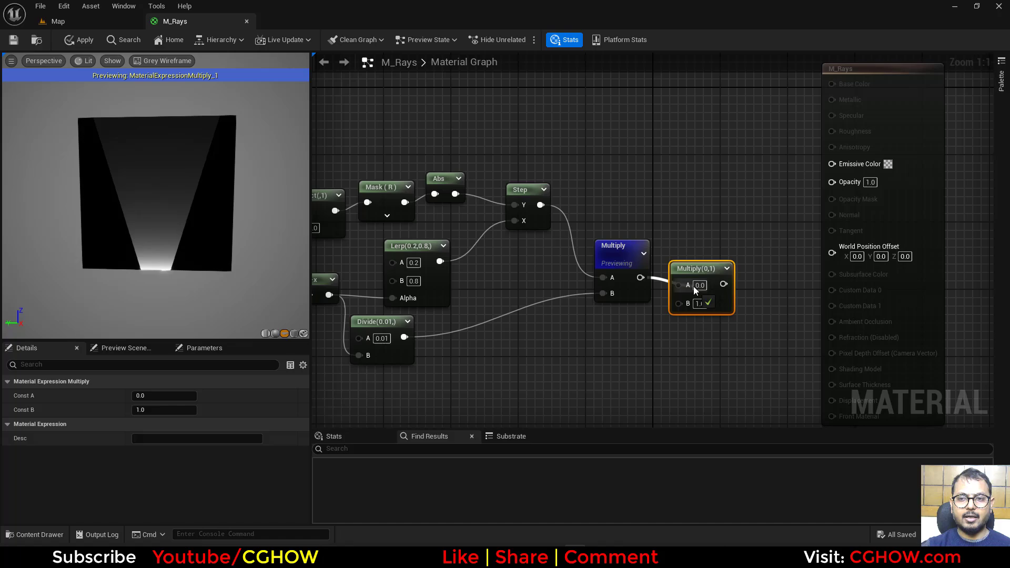
right_drag(560, 331, 671, 319)
drag(595, 326, 793, 291)
double_click(802, 257)
right_drag(719, 336, 571, 362)
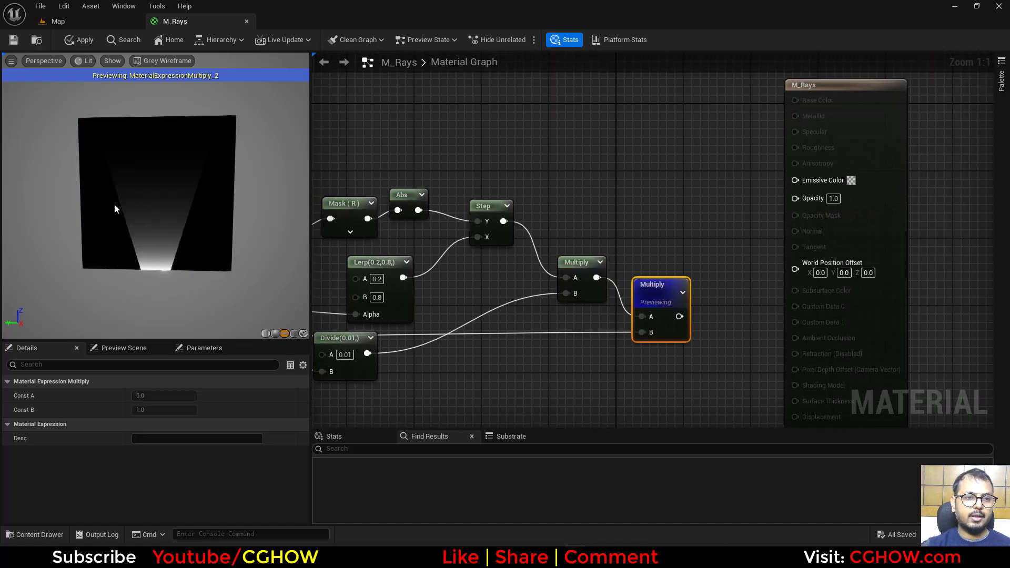
Add a Particle Color node, connect RGB to Emissive Color, and multiply its alpha by the ray result into Opacity
right_drag(603, 182, 515, 217)
right_click(472, 118)
text(par)
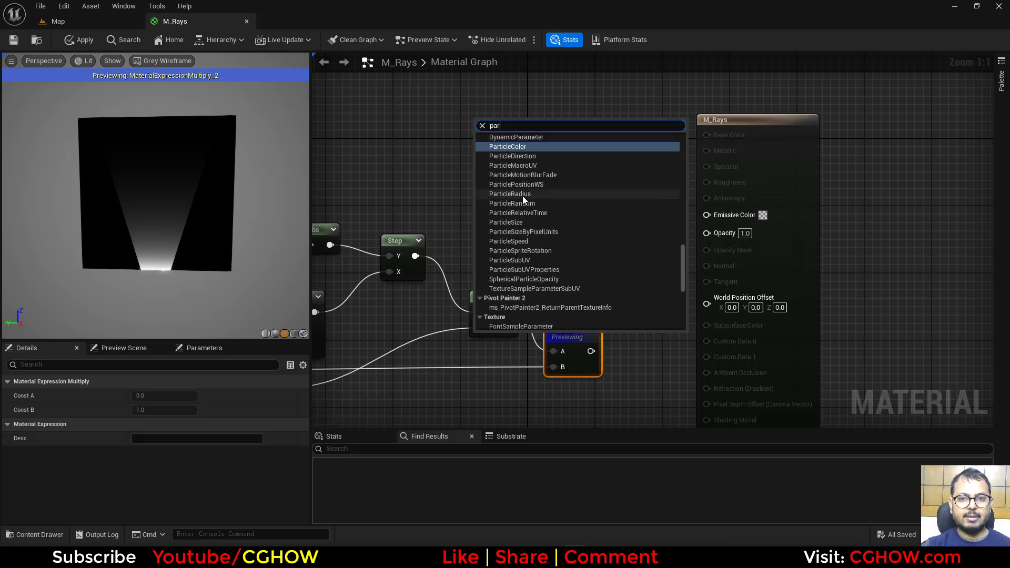
click(522, 148)
drag(530, 147, 715, 215)
click(638, 242)
drag(591, 350, 647, 279)
drag(530, 210, 707, 231)
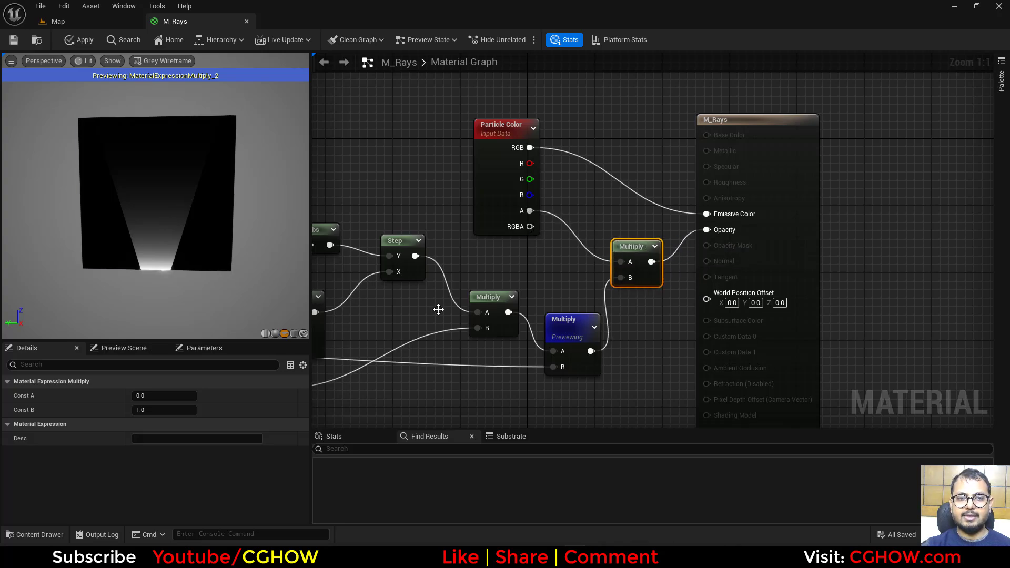
Apply the M_Rays material changes and open the NS_Rays Niagara system from the simple_Rays folder
right_drag(437, 308, 614, 268)
click(79, 40)
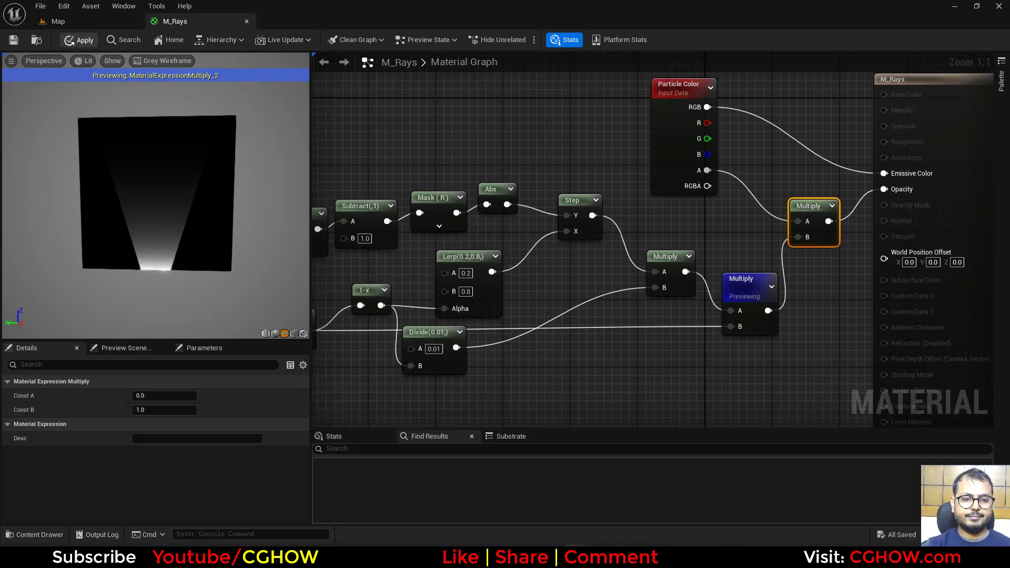
click(79, 21)
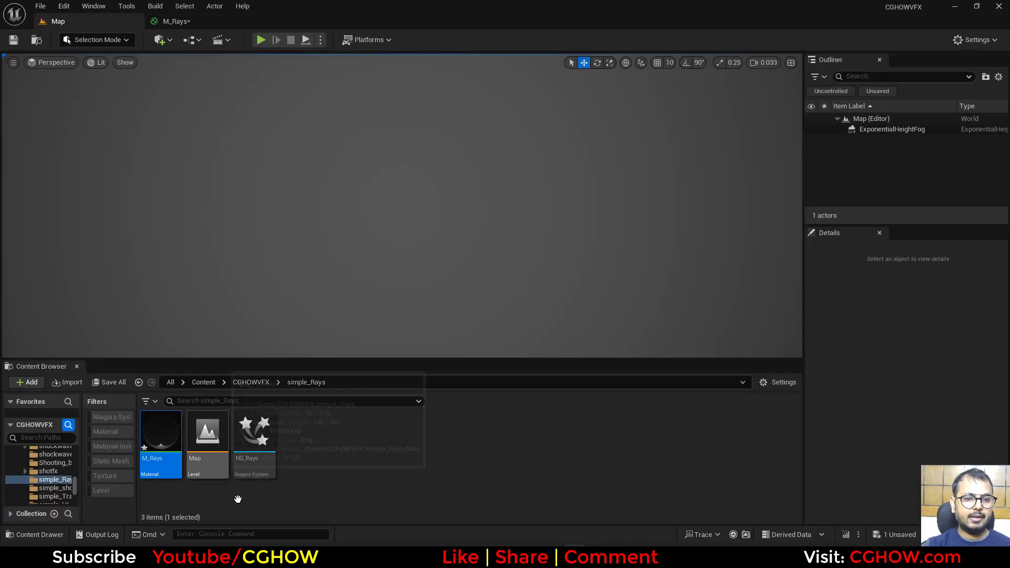
double_click(255, 437)
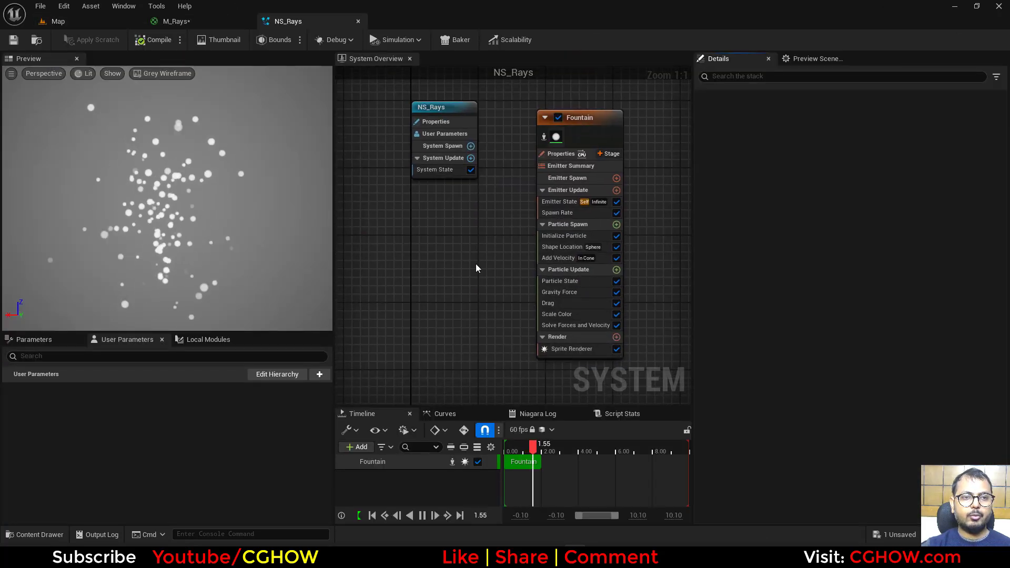
Remove the Drag, Gravity Force and Add Velocity modules from the Fountain emitter
click(174, 77)
right_drag(440, 269, 398, 277)
click(484, 314)
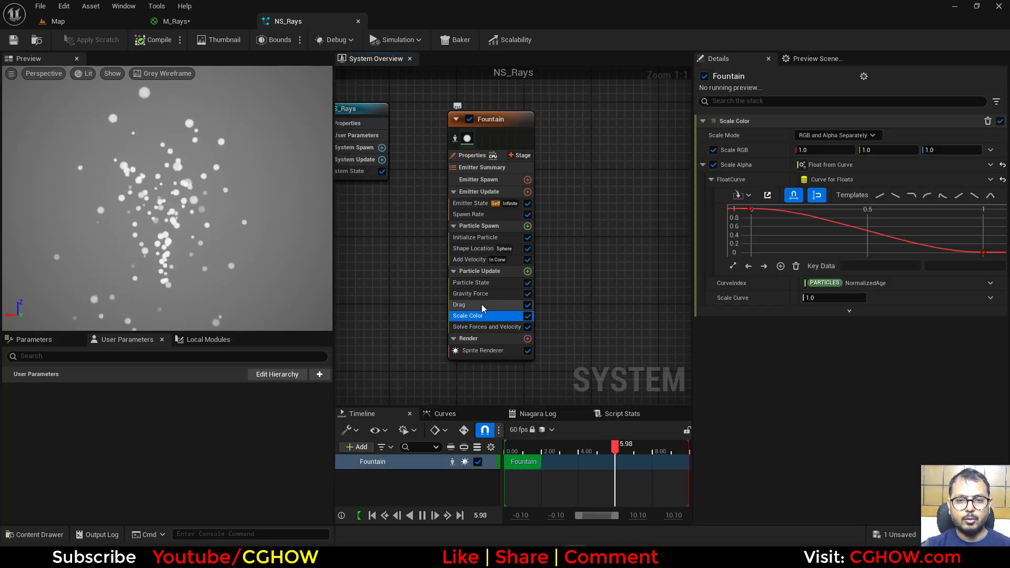
click(482, 304)
key(Delete)
click(470, 294)
key(Delete)
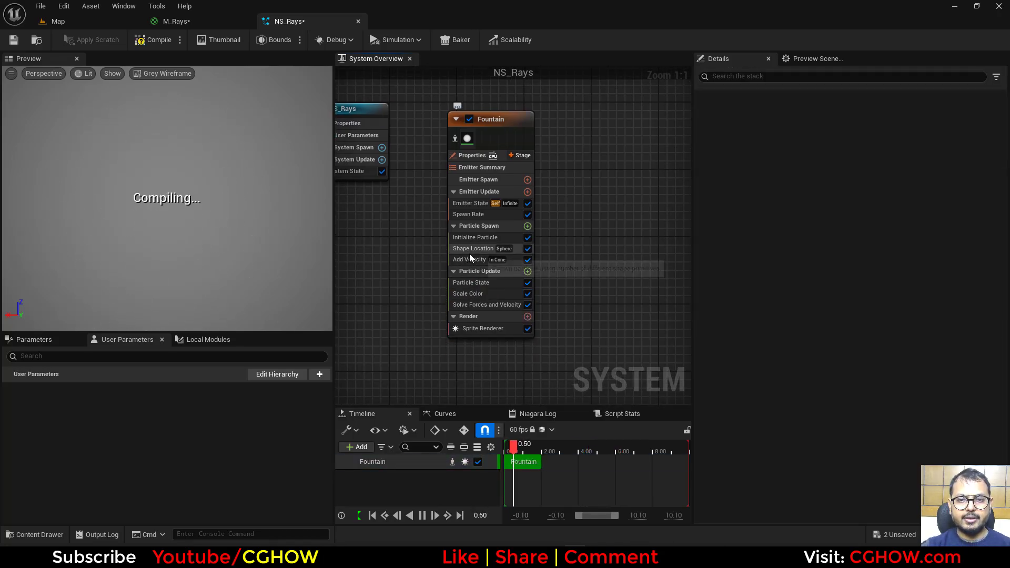
click(470, 259)
key(Delete)
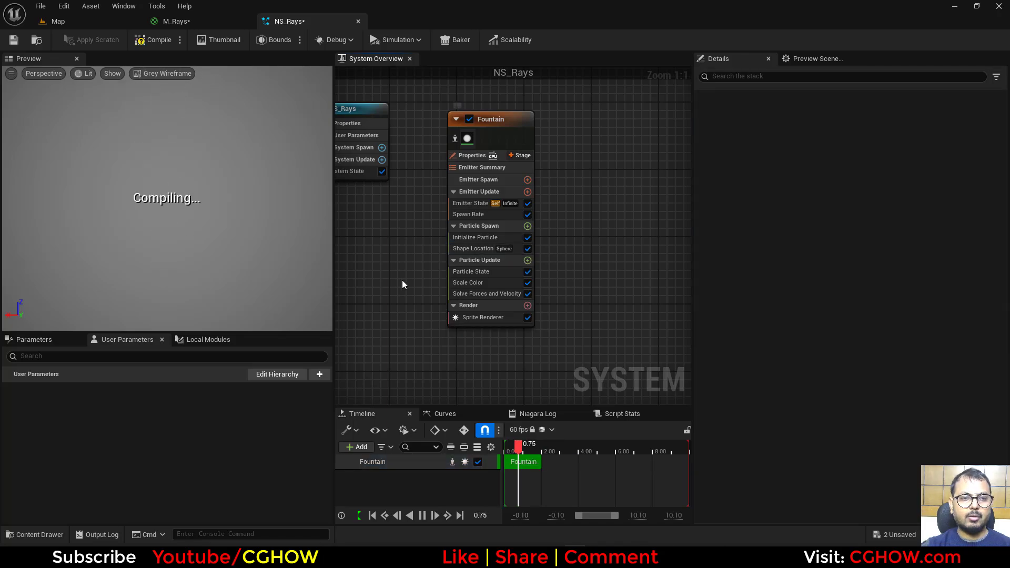
Set the Shape Location sphere radius to 100 and raise its Sphere Surface Distribution so particles spawn near the shell
click(471, 248)
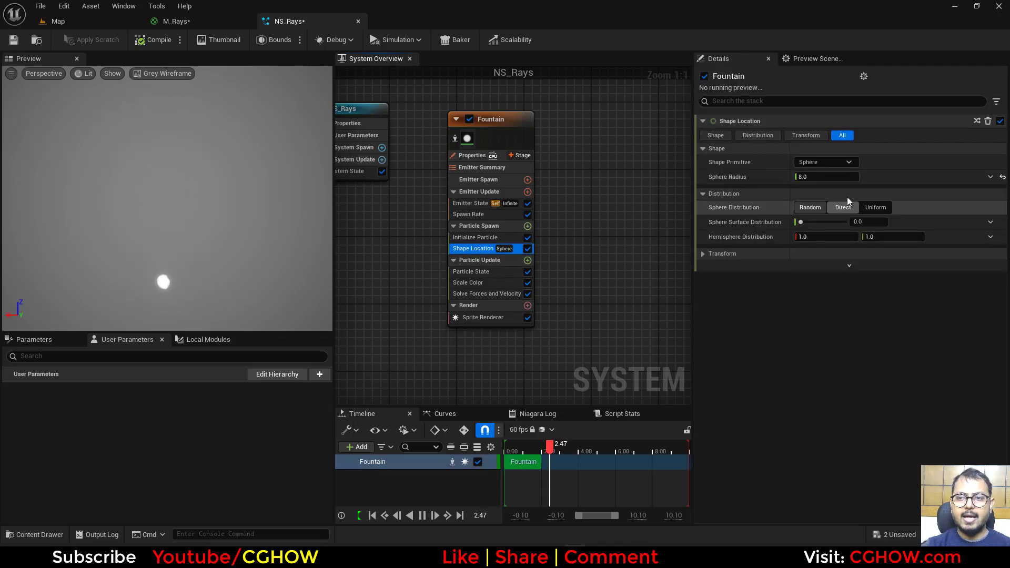
click(815, 176)
text(100)
key(Return)
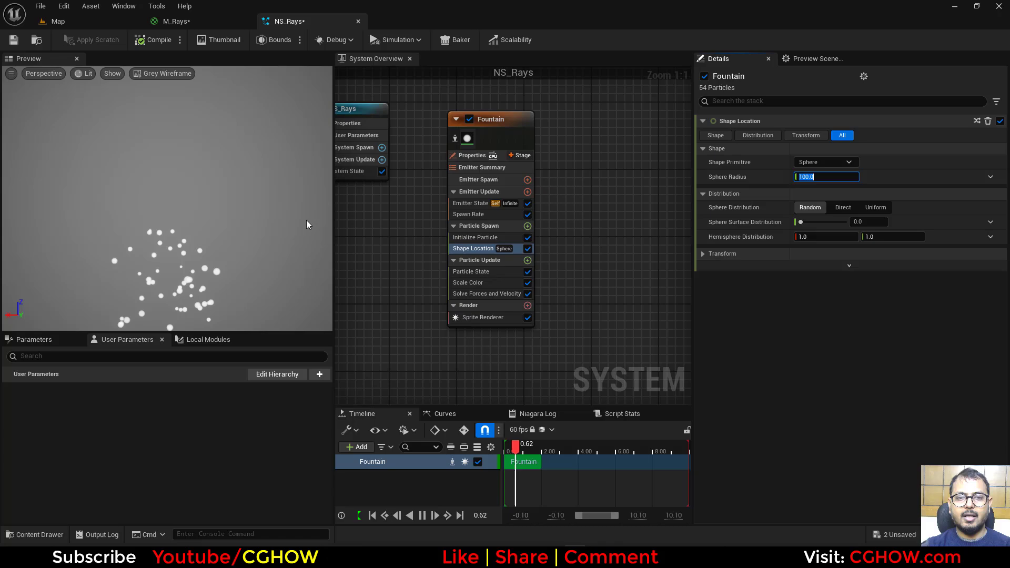
drag(800, 222, 844, 222)
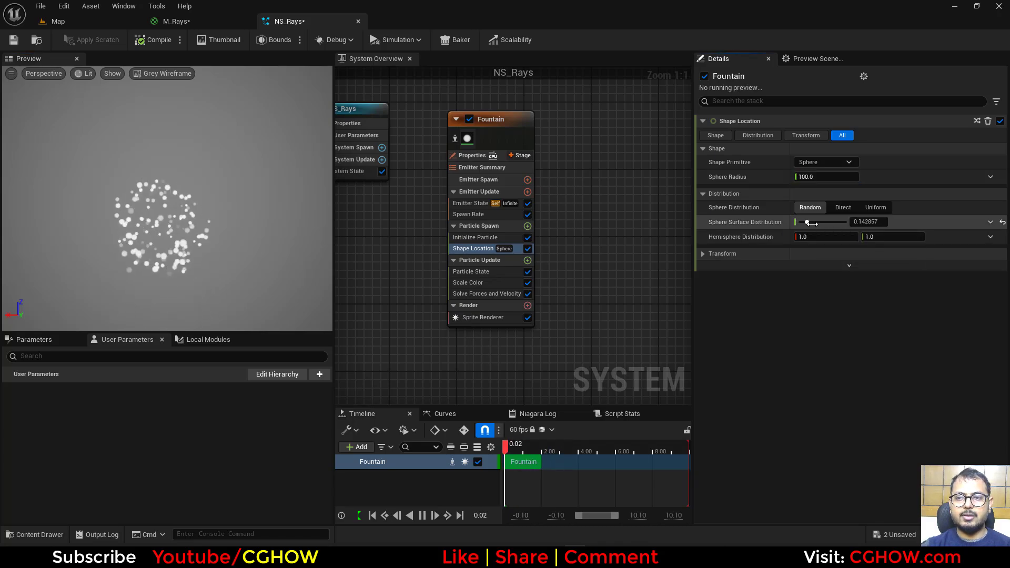
Assign M_Rays as the Sprite Renderer's material in NS_Rays
click(155, 25)
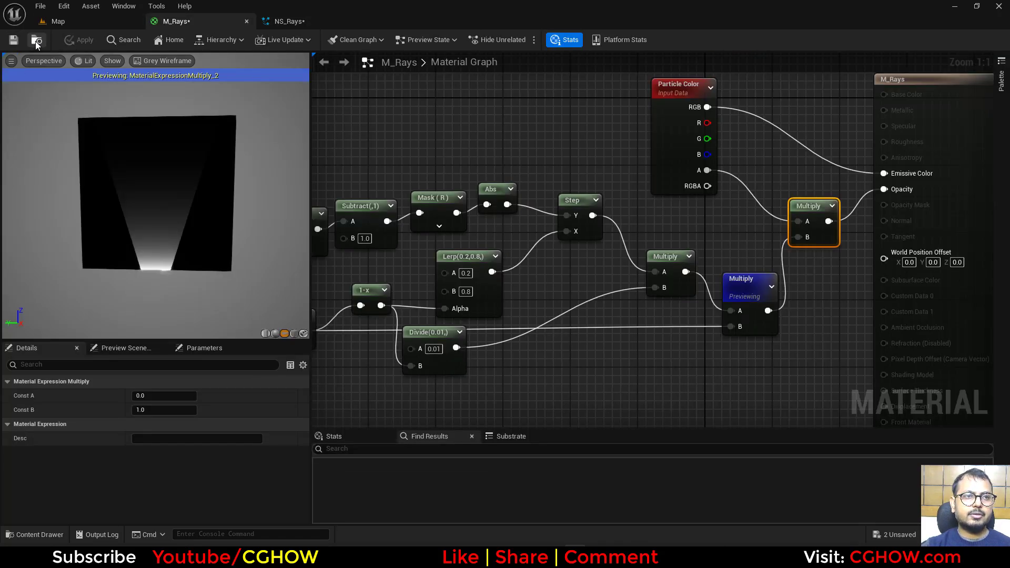
click(53, 21)
click(289, 21)
click(489, 321)
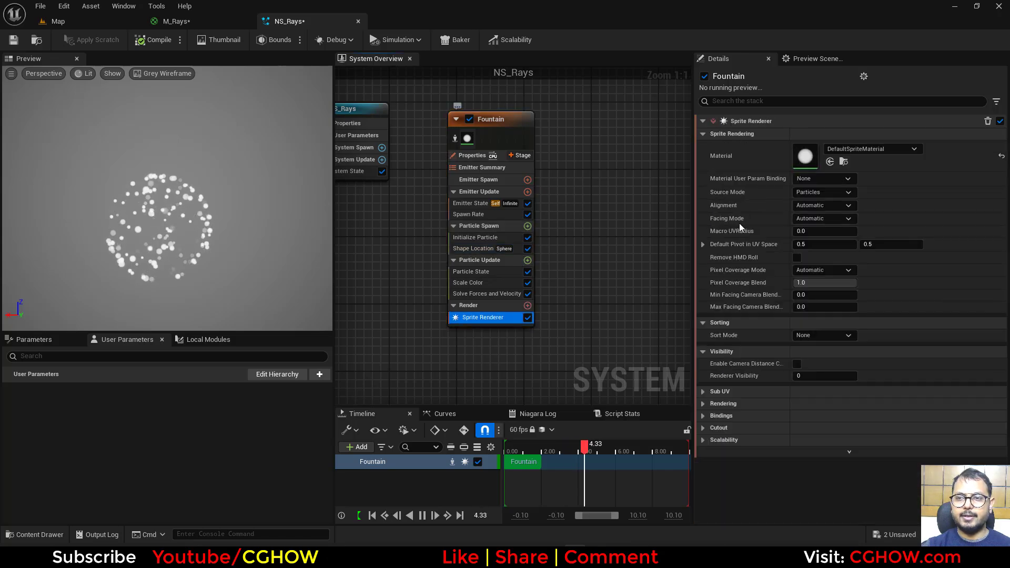
In Initialize Particle, set Mass Mode to Unset and Sprite Size Mode to Non-Uniform with a size of 50 by 100
click(474, 237)
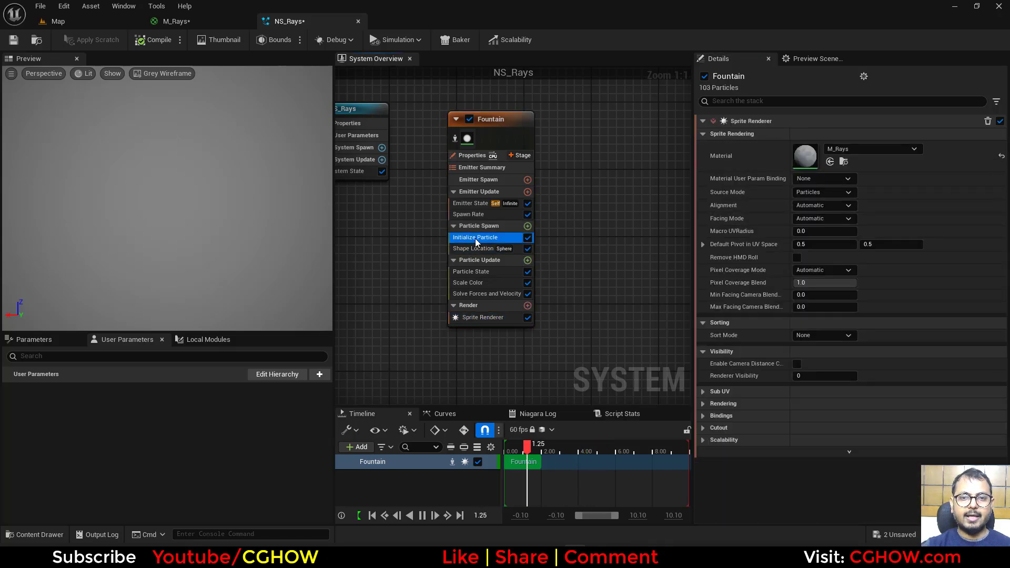
click(821, 266)
click(828, 281)
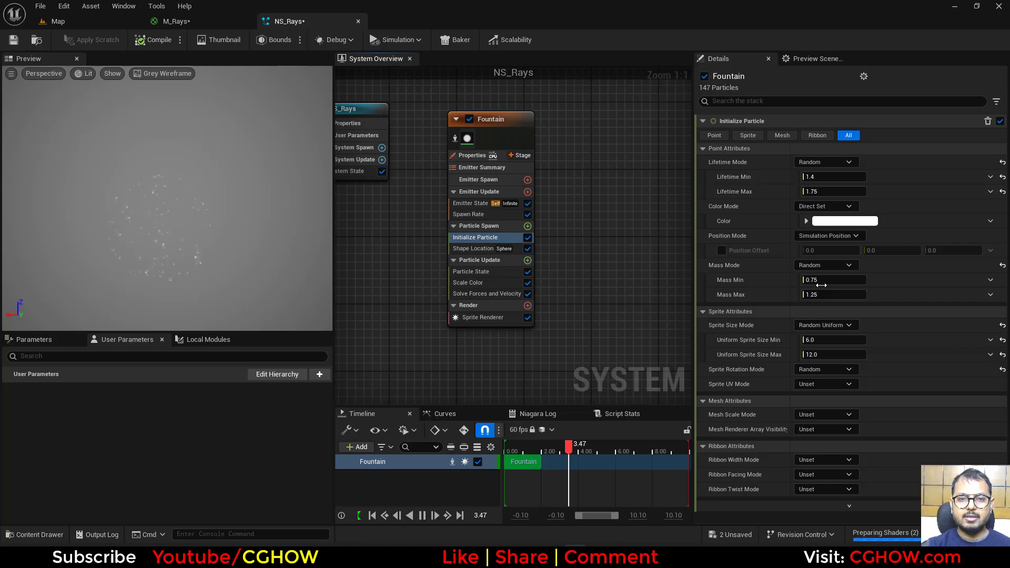
click(821, 296)
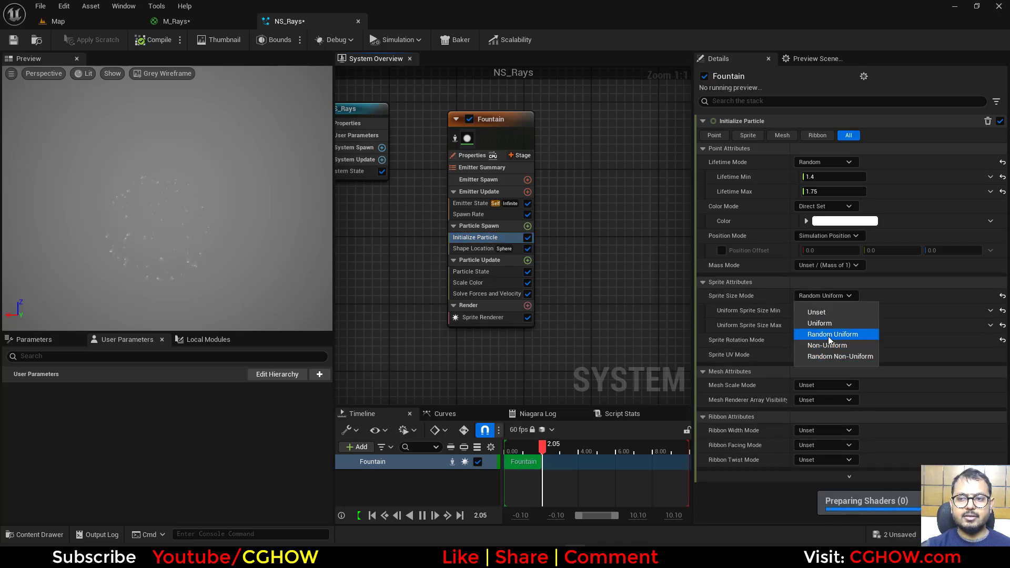
click(827, 335)
click(825, 296)
click(826, 345)
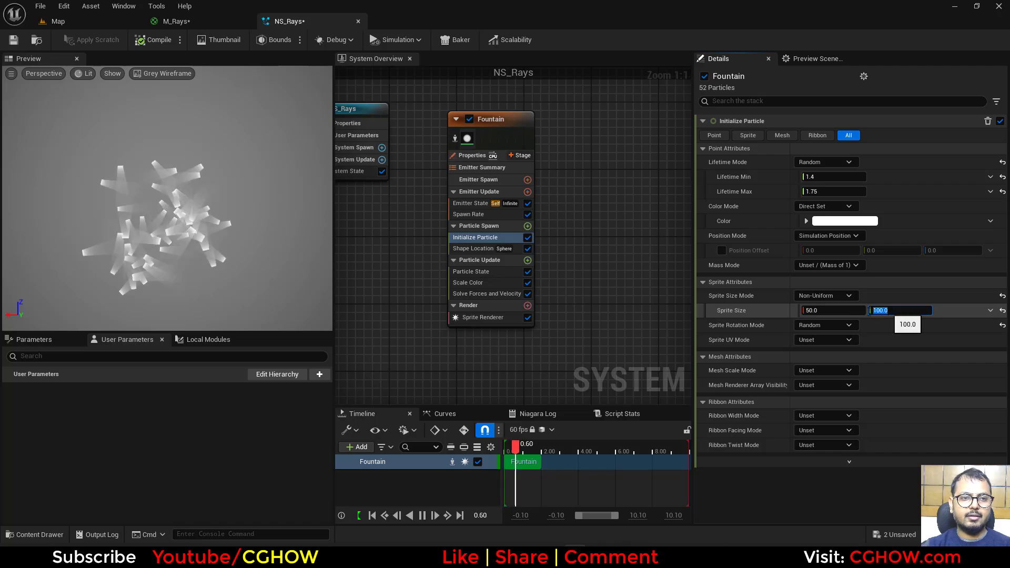
key(Return)
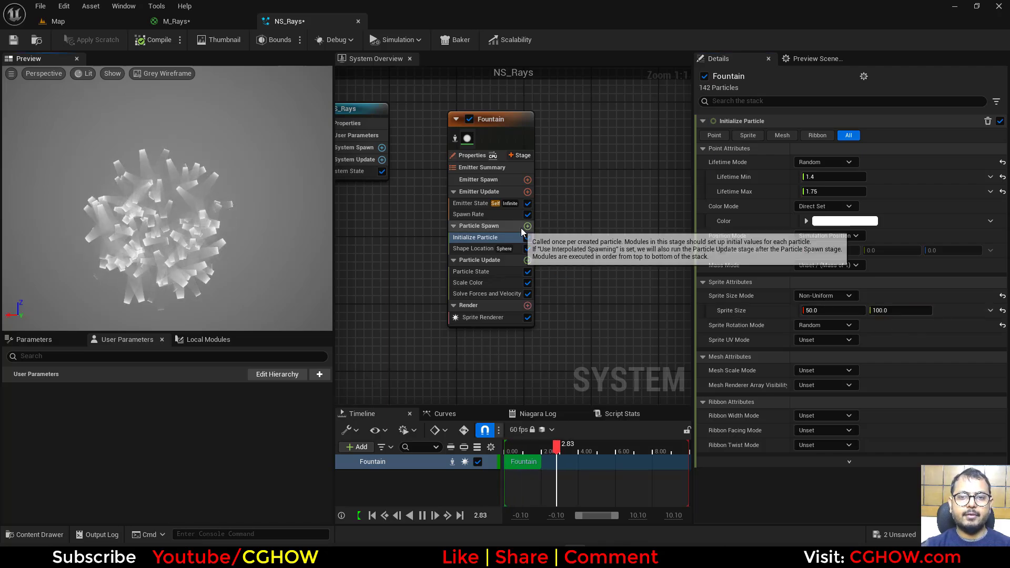
Set the Sprite Renderer's alignment to Velocity Aligned
click(482, 317)
click(825, 206)
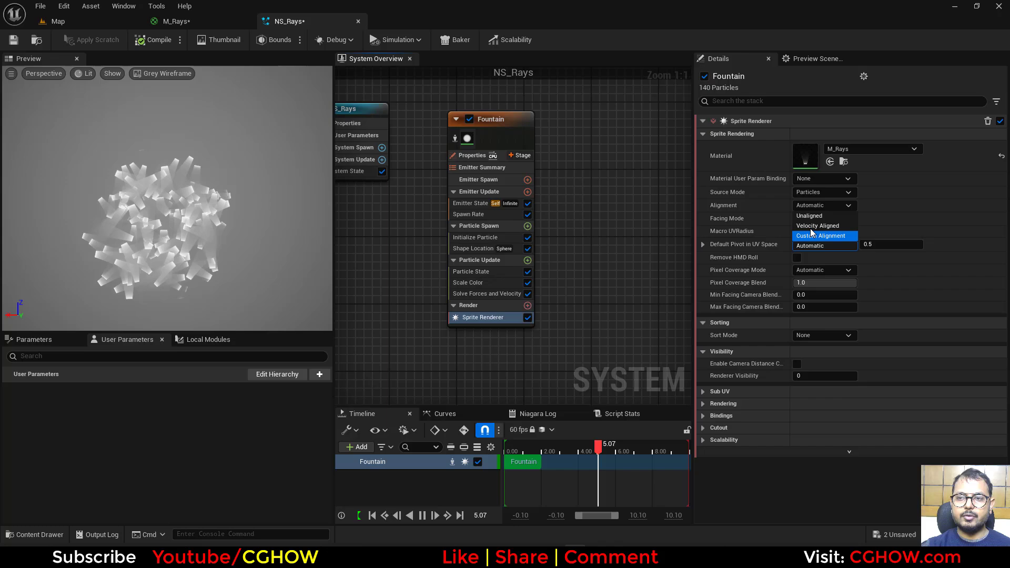
click(817, 225)
Add an Add Velocity module to Particle Spawn in From Point mode with a velocity speed of 0.01
click(527, 226)
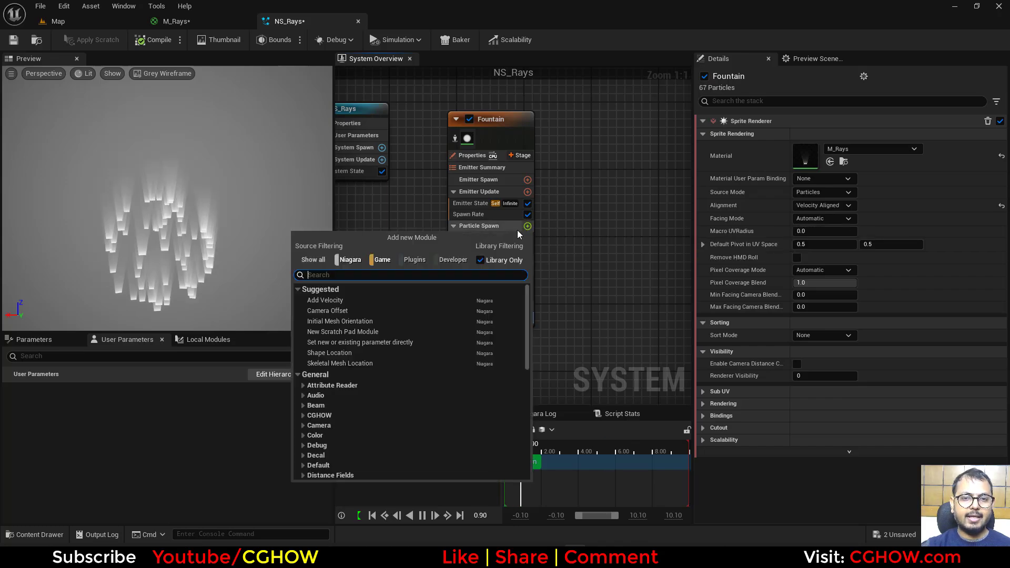
click(326, 299)
click(835, 136)
click(821, 163)
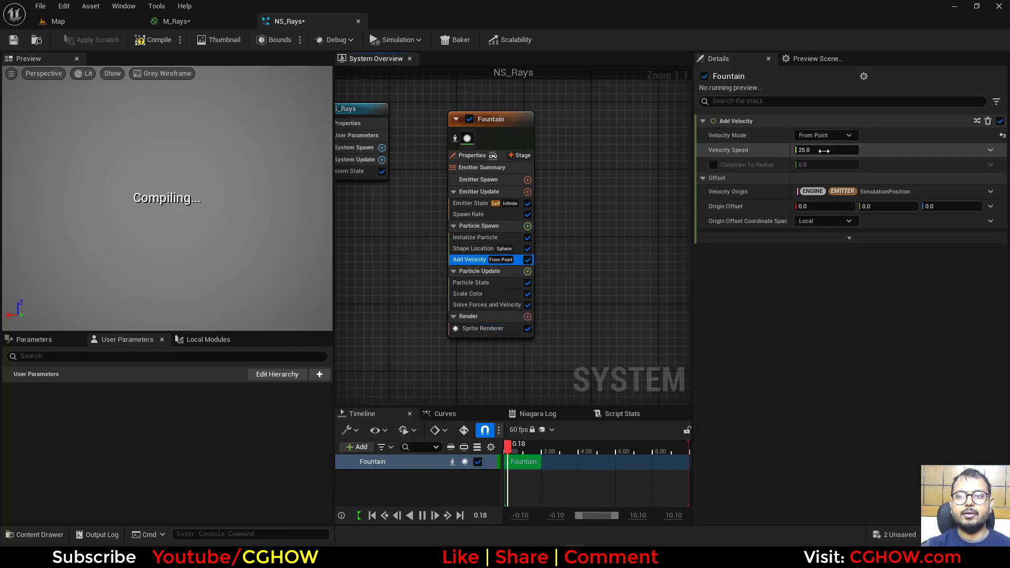
text(0.01)
key(Return)
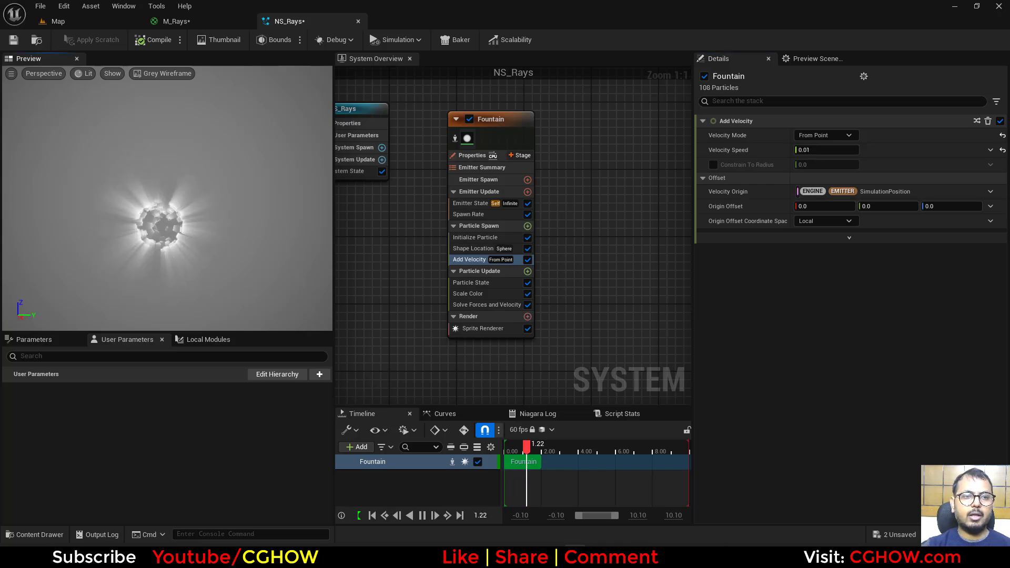
Set the second value of the Sprite Renderer's Default Pivot in UV Space to 1.0
click(482, 328)
click(880, 244)
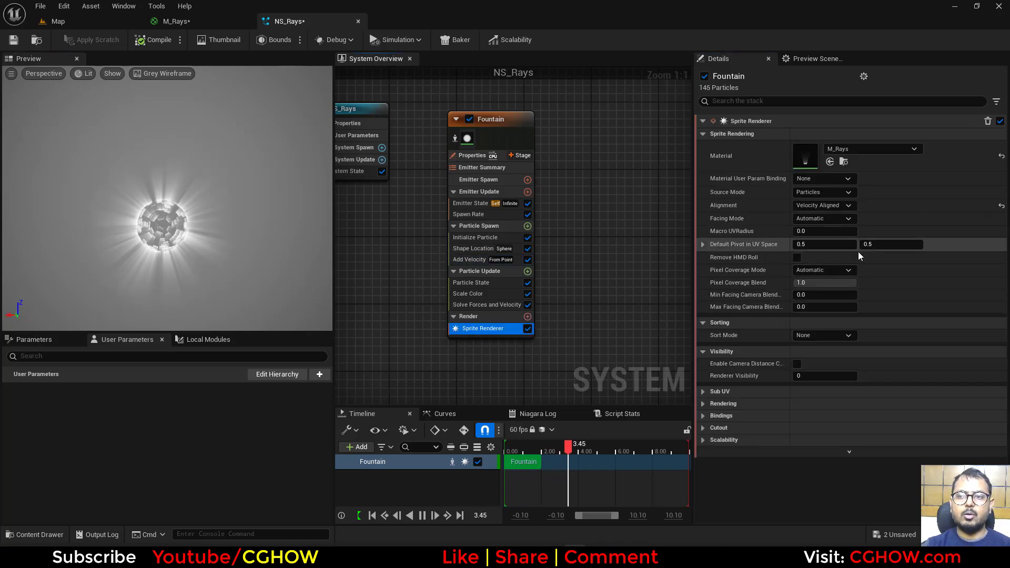
text(1)
key(Return)
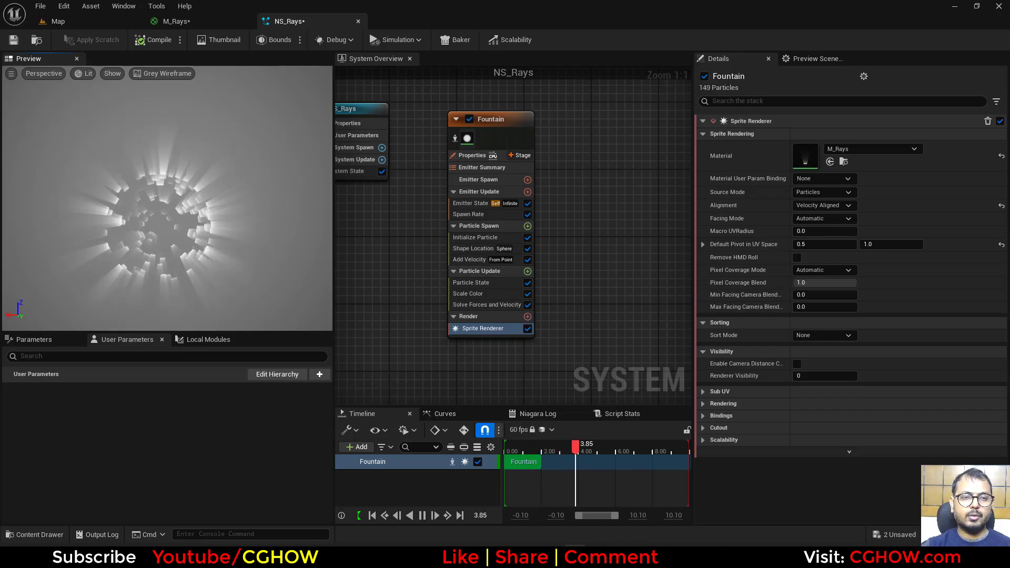
In Fountain's Initialize Particle, set the color to orange (sRGB FF7D00) and the Color Mode to Random Hue/Saturation/Value
click(475, 238)
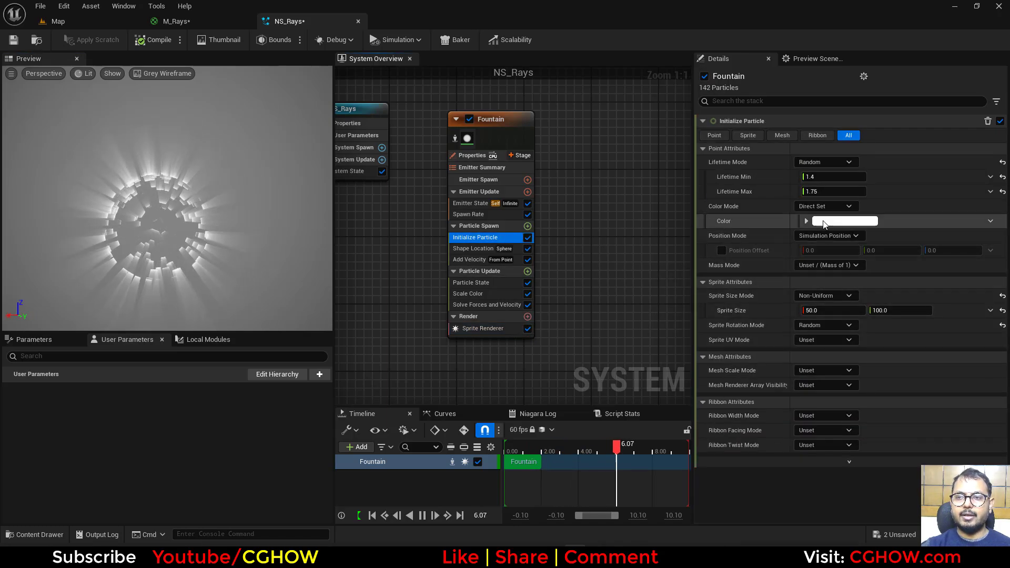
click(845, 221)
click(703, 323)
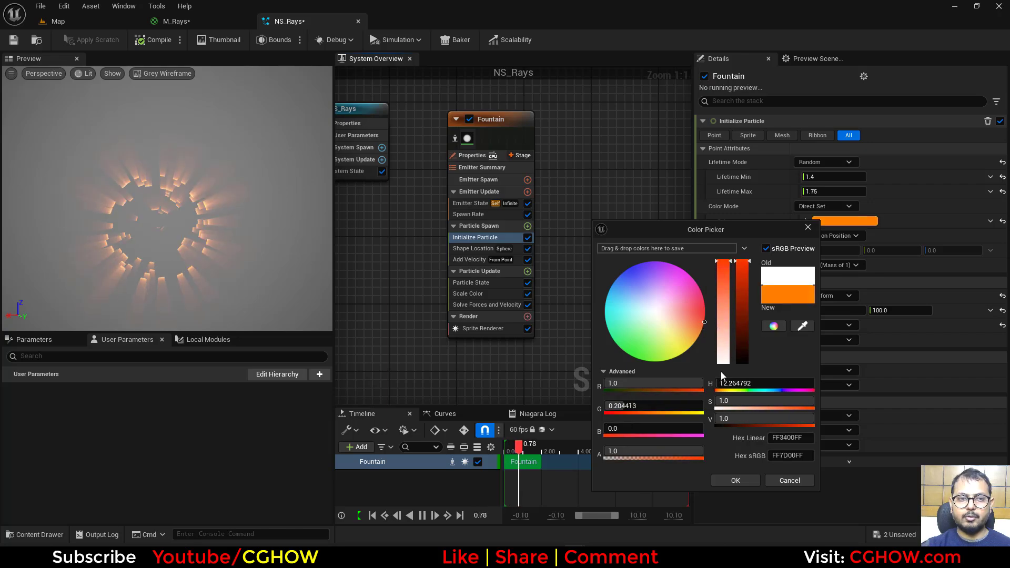
click(735, 480)
click(829, 206)
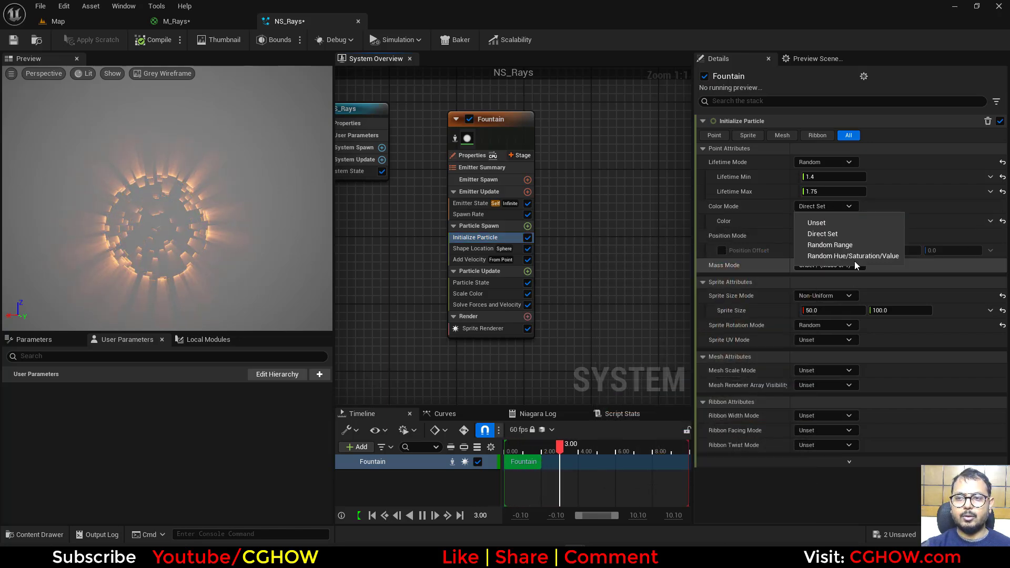
click(848, 259)
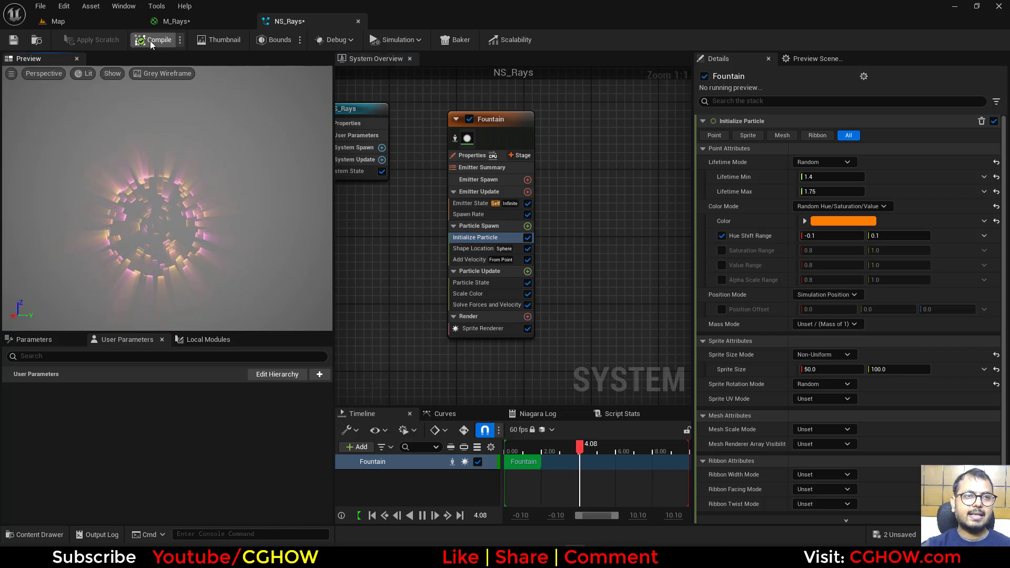
Return to the level and save all modified assets
click(111, 21)
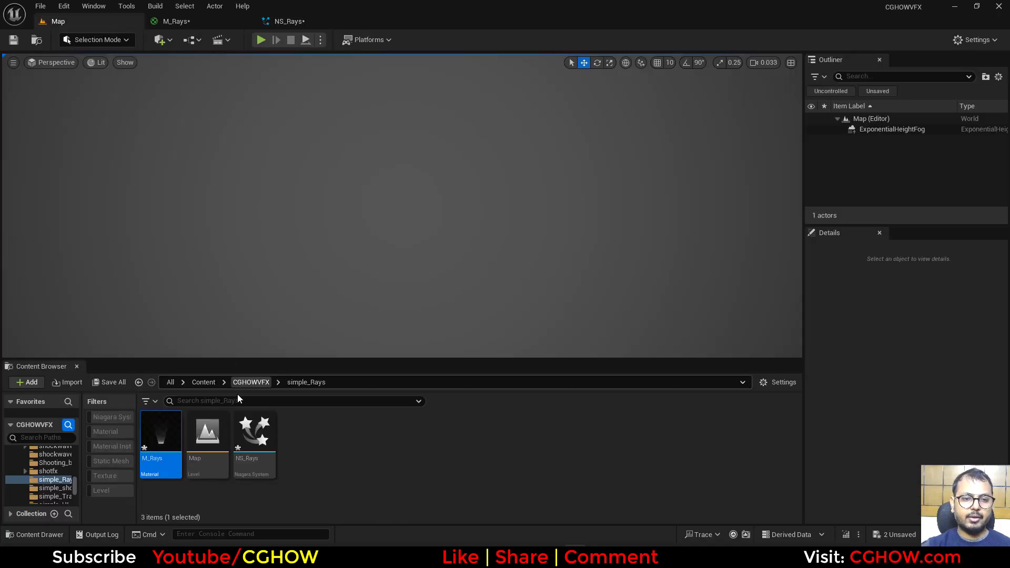
click(117, 387)
click(585, 396)
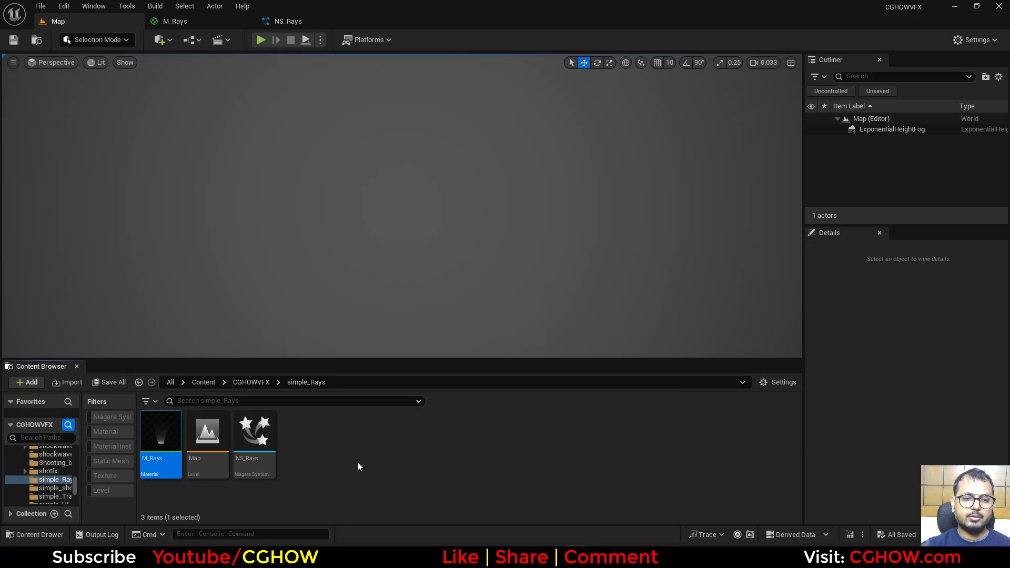
Create a material named M_color in the simple_Rays folder and open it for editing
right_click(355, 435)
click(415, 140)
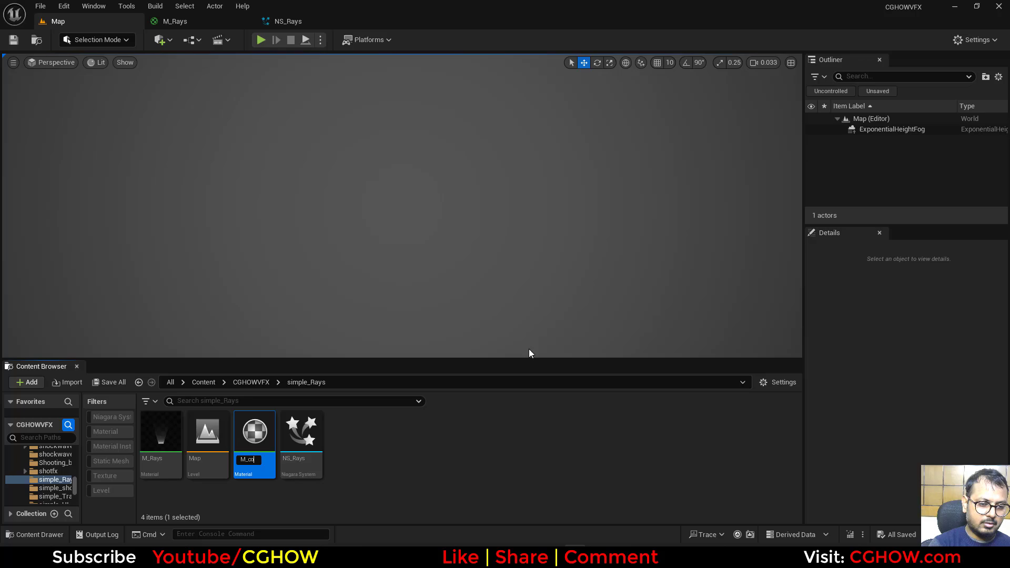
text(lor)
key(Return)
key(Return)
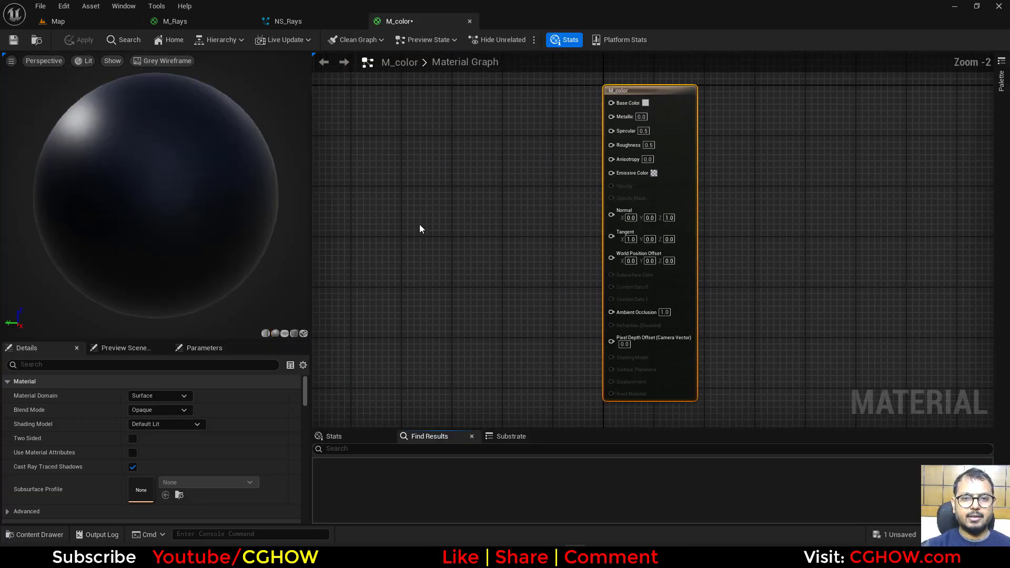
Add a ParticleColor node to M_color and connect its RGB output to Emissive Color
right_click(405, 186)
text(particle)
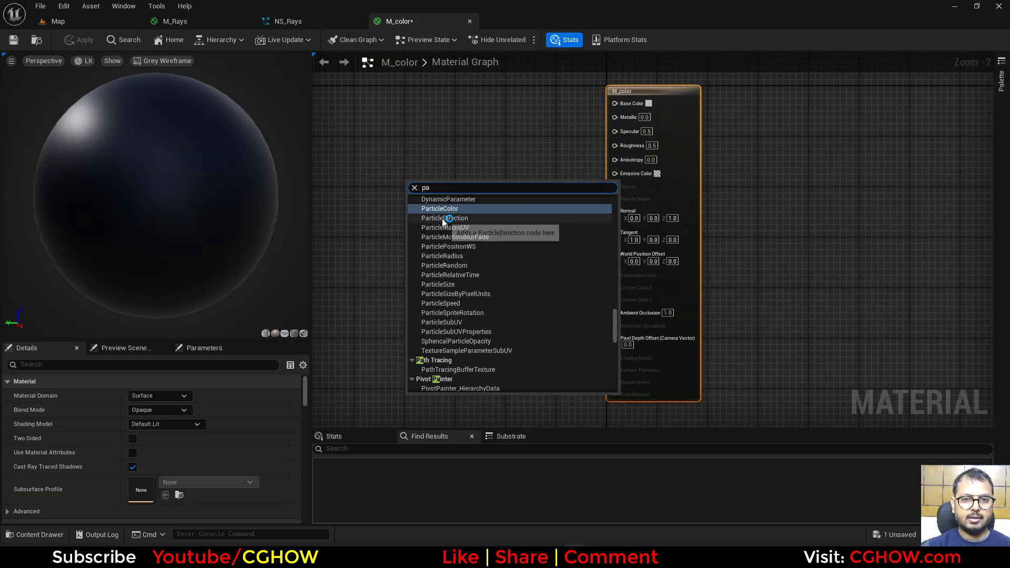
click(442, 212)
drag(448, 206, 615, 174)
click(637, 173)
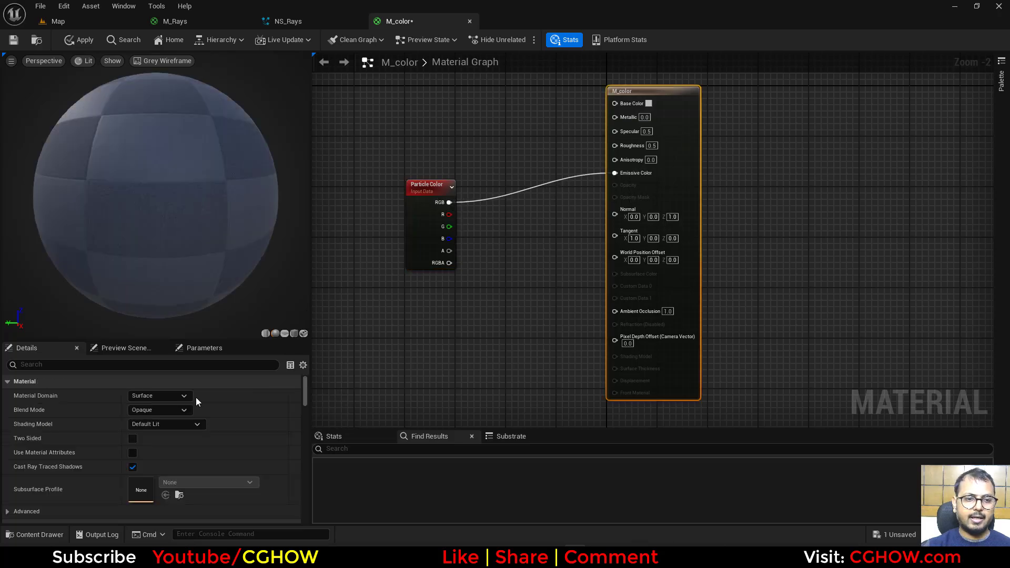
Set M_color's Shading Model to Unlit and apply the material changes
click(174, 424)
click(152, 293)
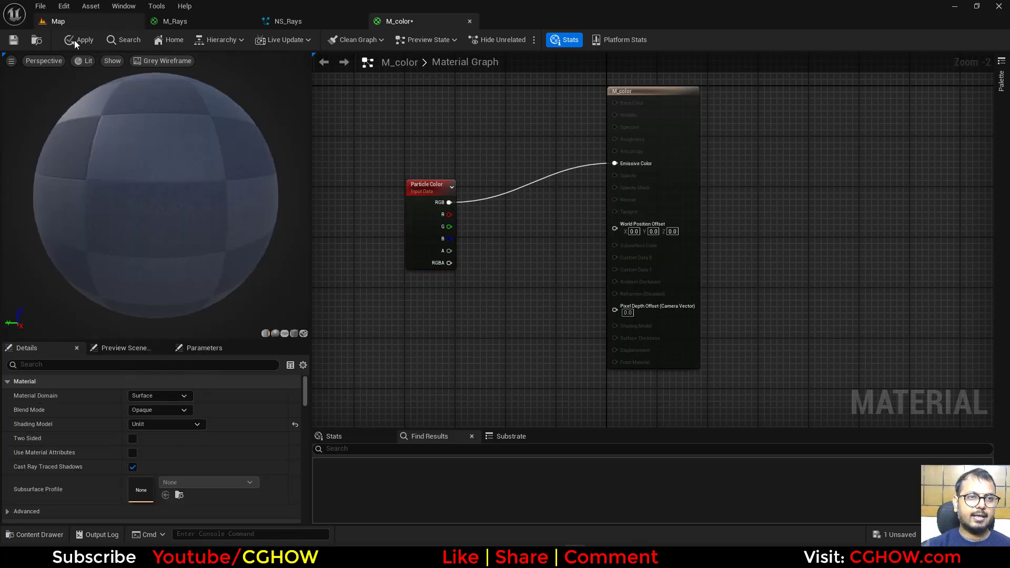
click(75, 40)
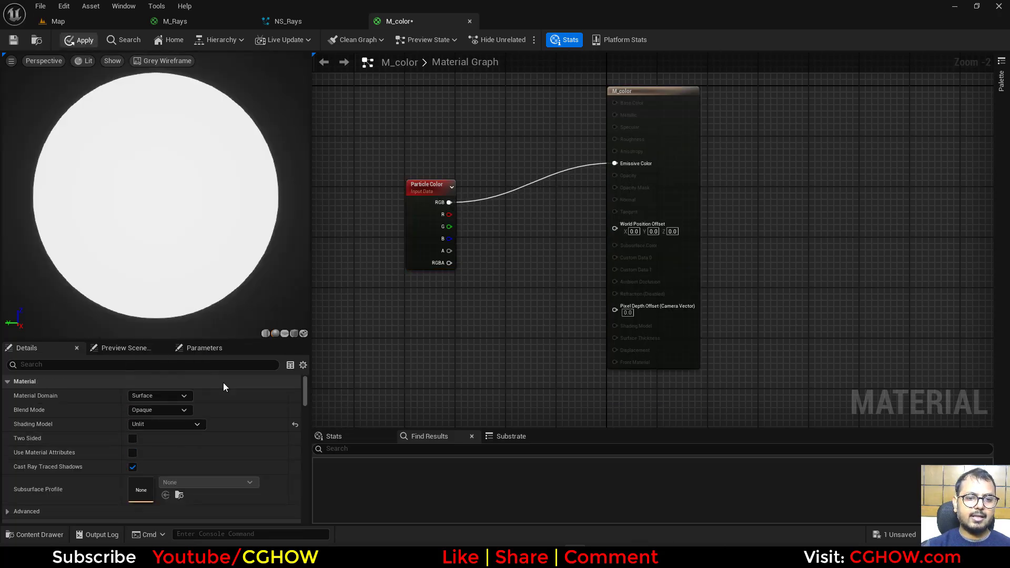
Duplicate the Fountain emitter in the NS_Rays system and place the copy beside the original
click(80, 23)
click(300, 27)
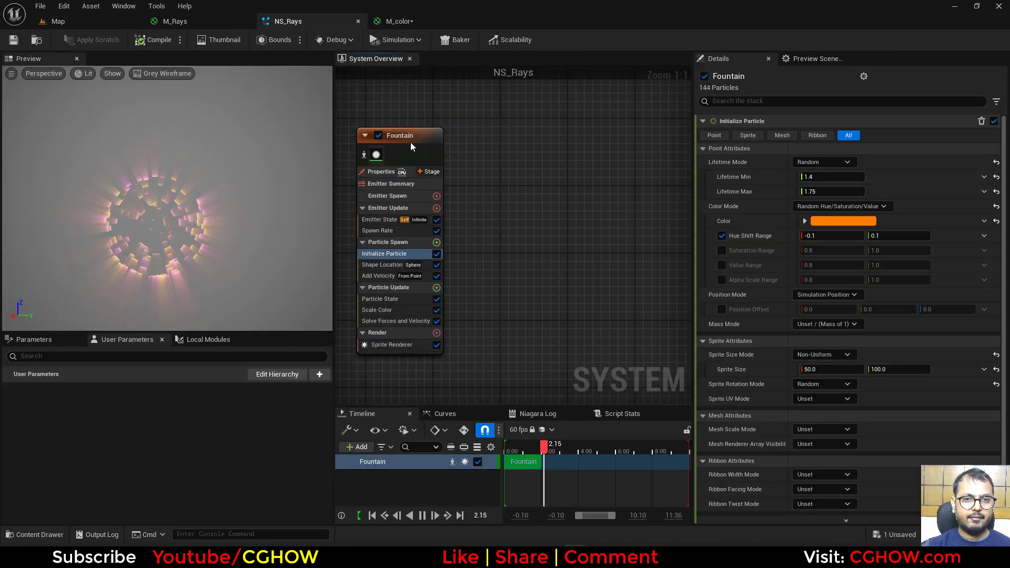
click(490, 137)
key(ctrl+v)
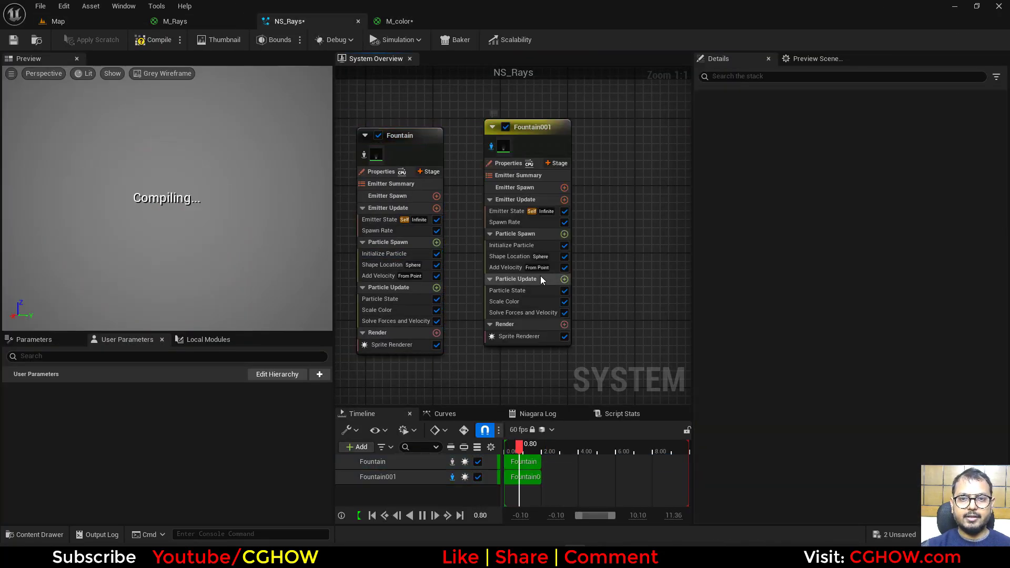
In Fountain001, replace Spawn Rate with Spawn Burst Instantaneous and set the Emitter State's Loop Behavior to Once
click(564, 200)
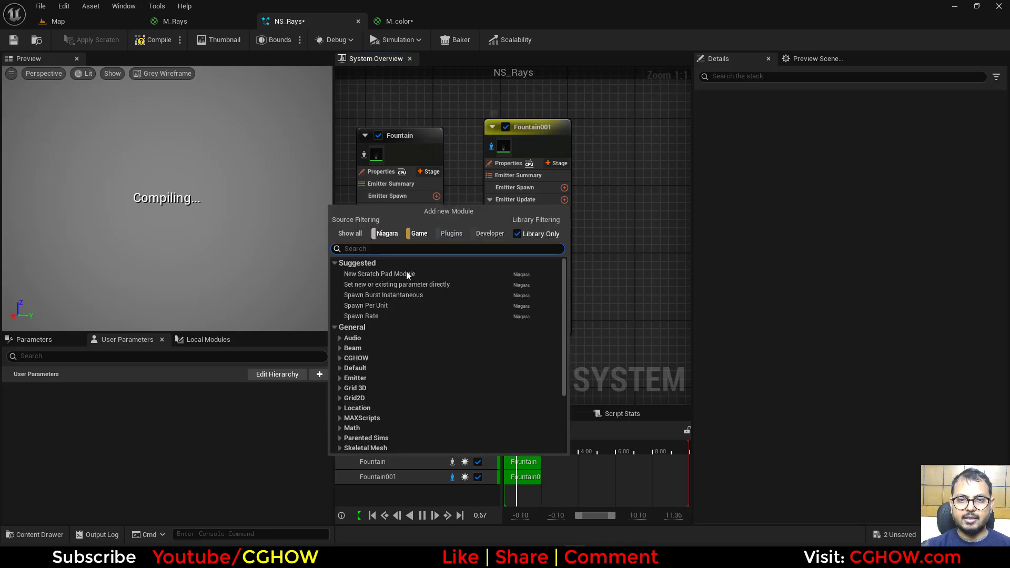
click(374, 294)
click(502, 212)
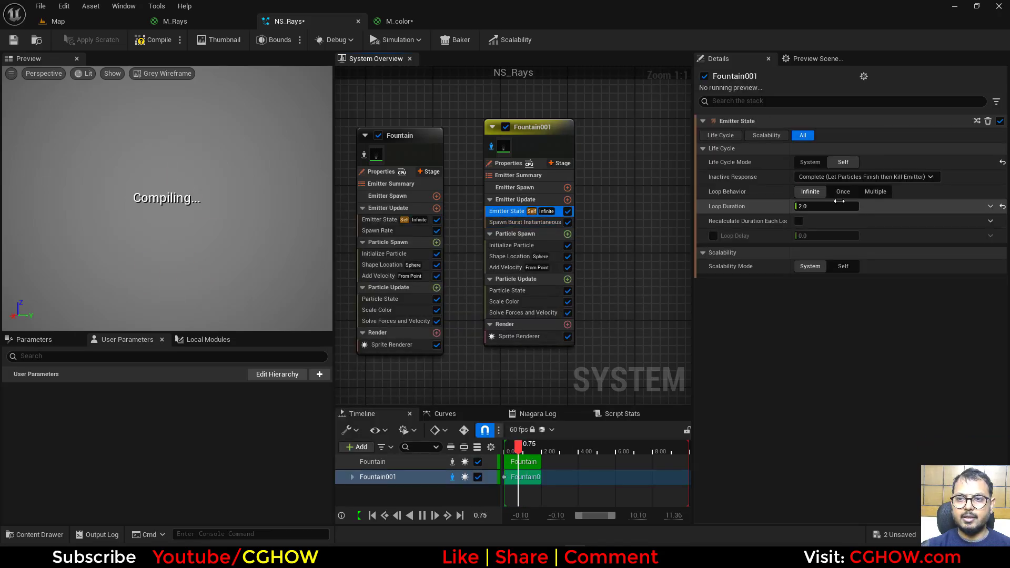
In Fountain001, turn off killing particles when their lifetime has elapsed and delete the Scale Color and Add Velocity modules
click(508, 298)
key(Delete)
click(798, 135)
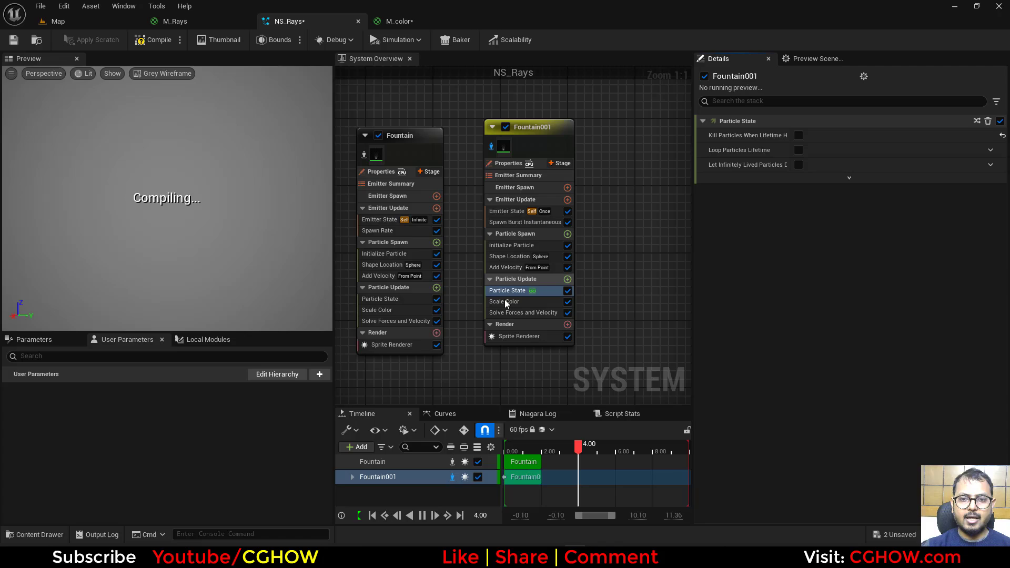
click(508, 269)
key(Delete)
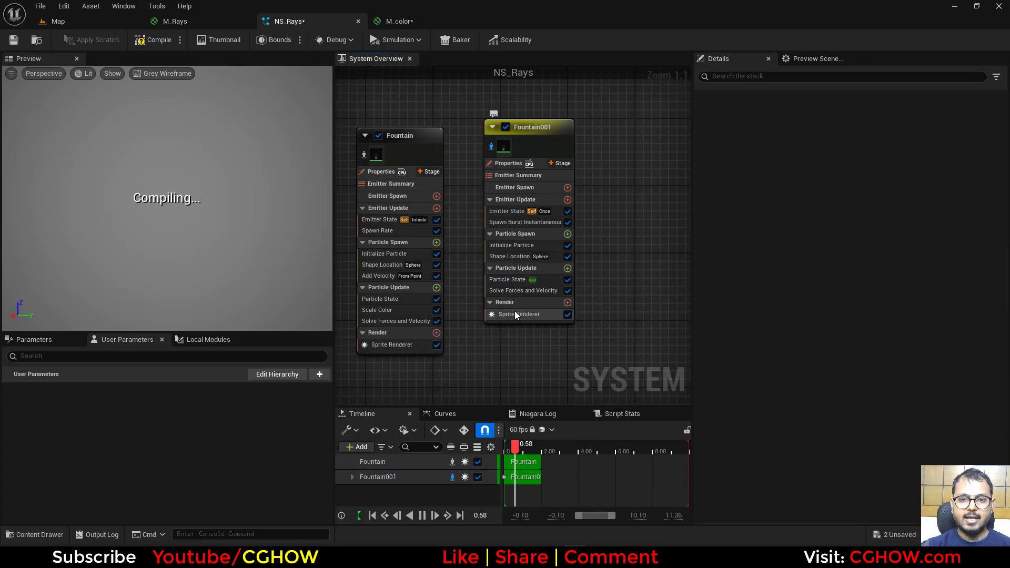
Replace Fountain001's Sprite Renderer with a Mesh Renderer
click(525, 316)
key(Delete)
click(557, 302)
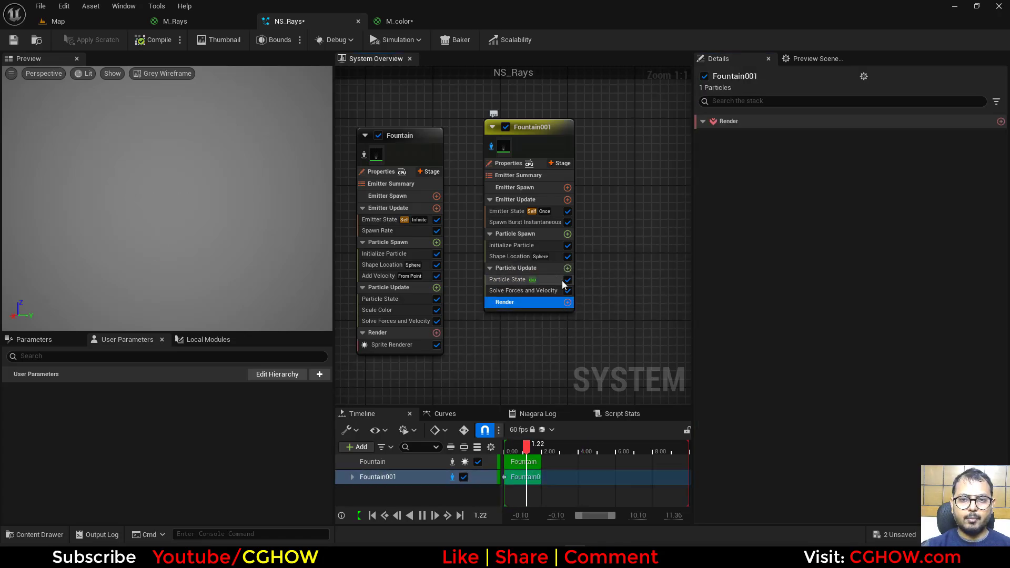
click(567, 302)
click(362, 374)
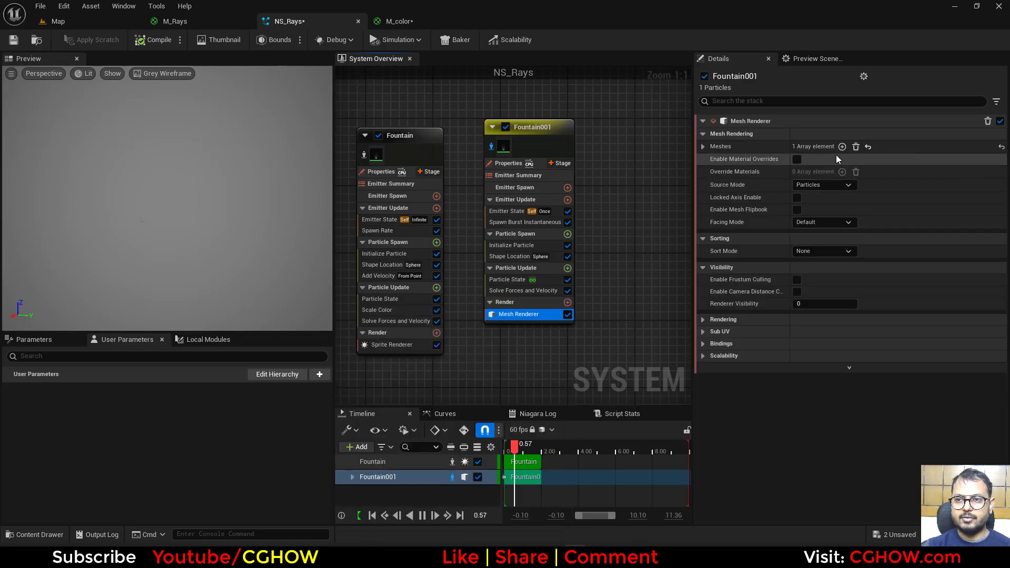
Assign the MaterialSphere static mesh to Fountain001's Mesh Renderer
click(843, 162)
text(sphere)
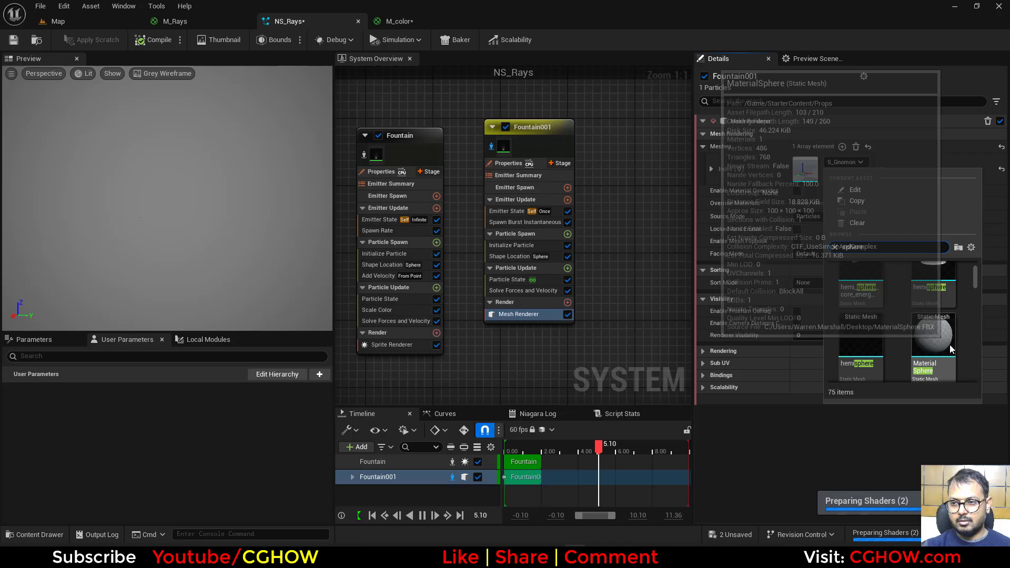
click(948, 345)
Enable material overrides on the Mesh Renderer and add M_color as the explicit override material
click(405, 20)
click(58, 21)
click(304, 22)
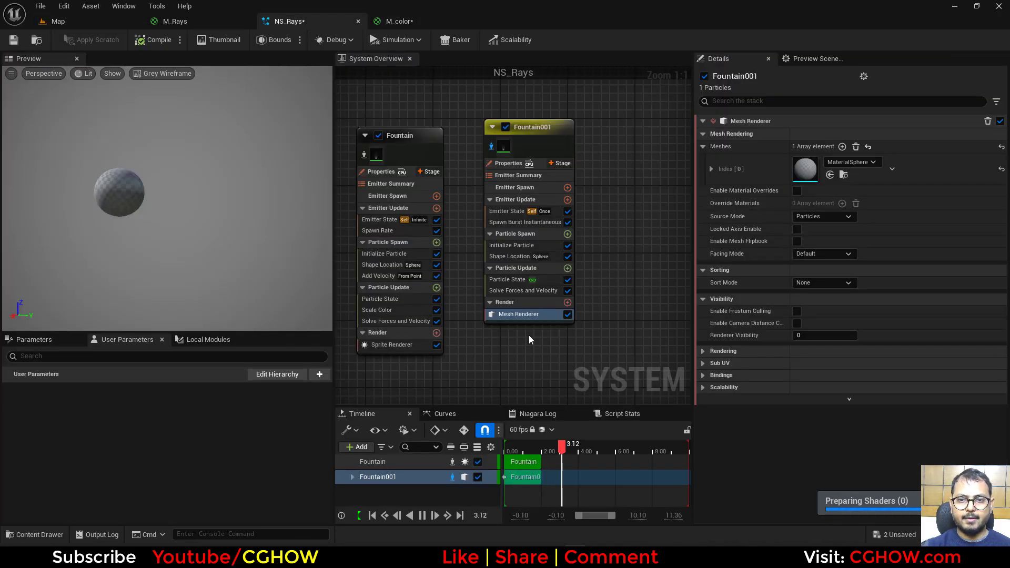
click(796, 190)
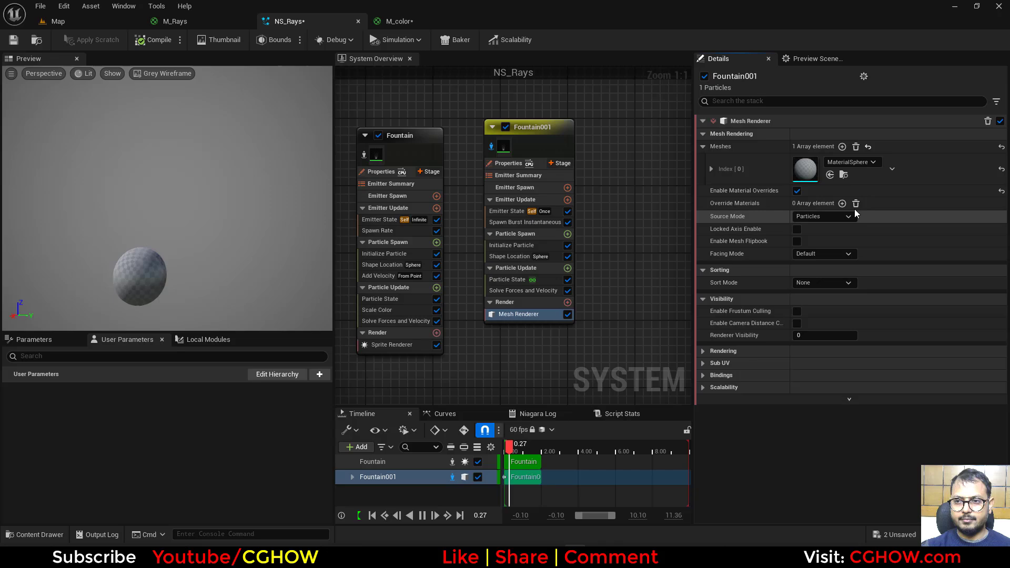
click(841, 203)
click(703, 203)
click(711, 218)
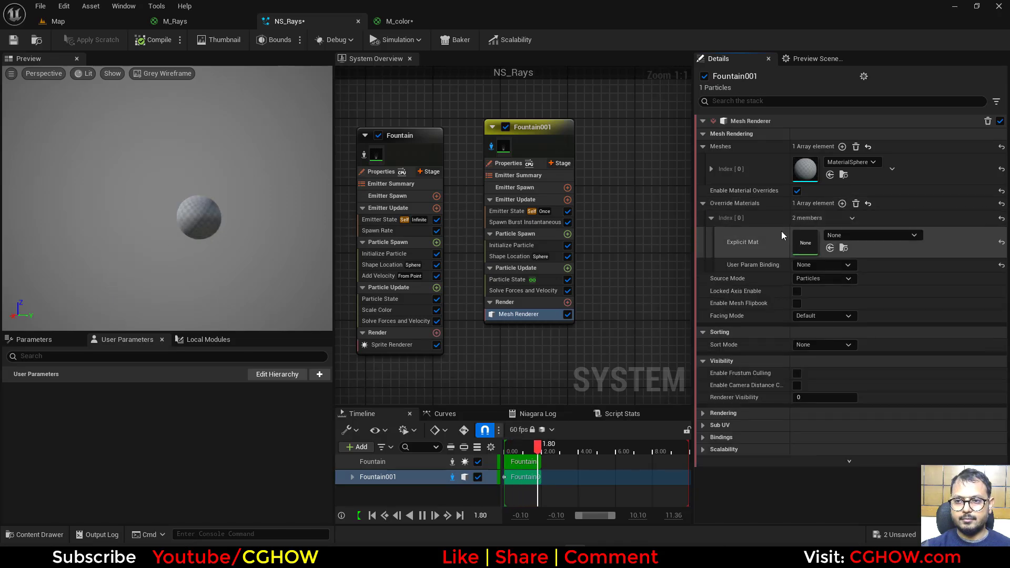
click(830, 248)
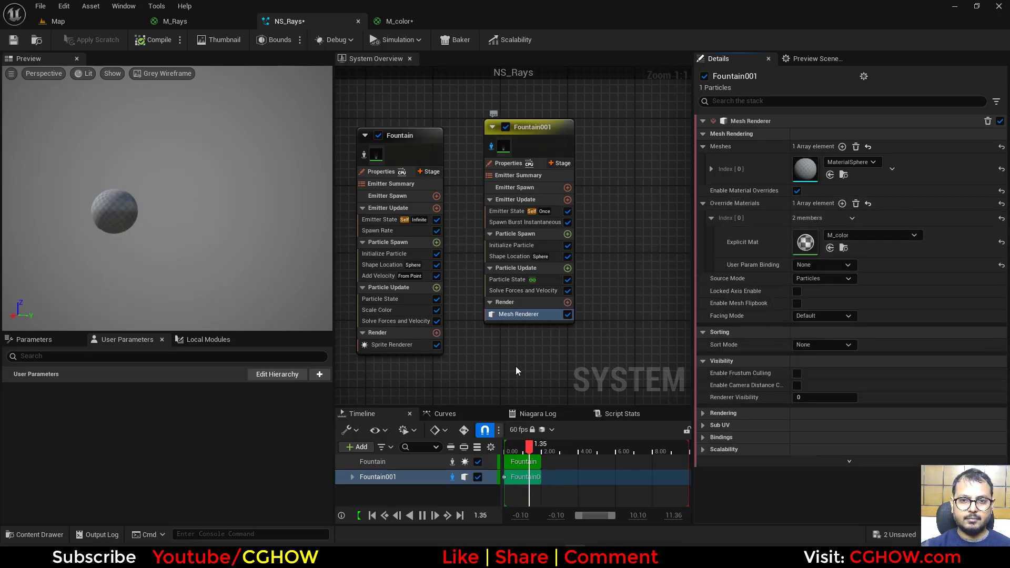
In Fountain001's Initialize Particle, set Color Mode to Unset and Position Mode to Direct Set
click(534, 245)
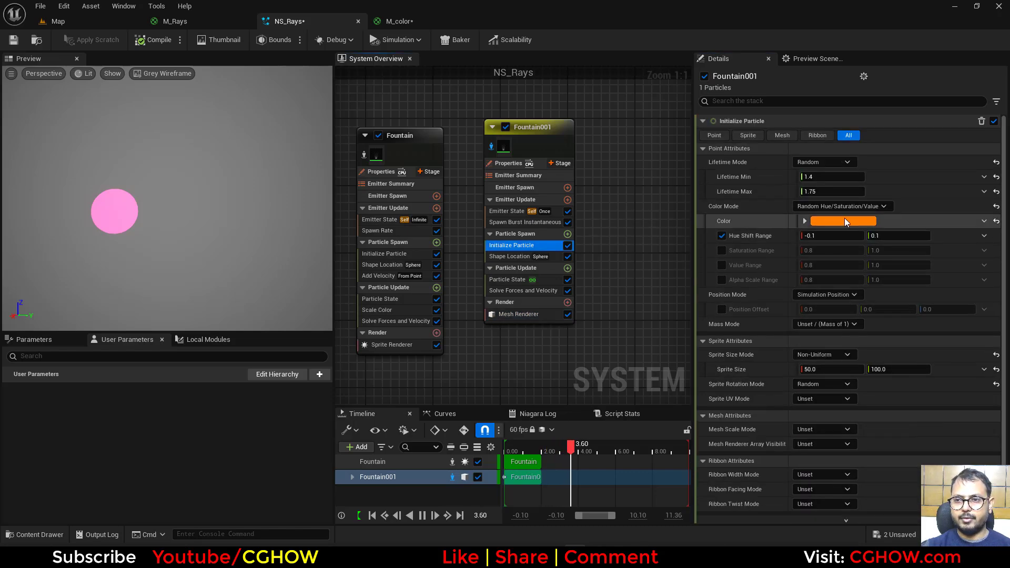
click(837, 206)
click(835, 225)
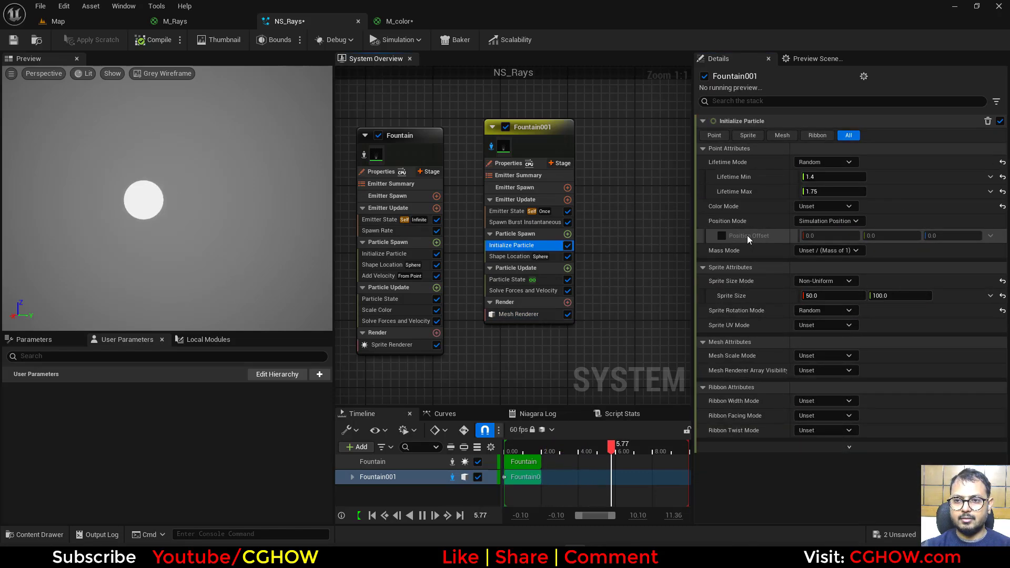
click(824, 221)
click(825, 249)
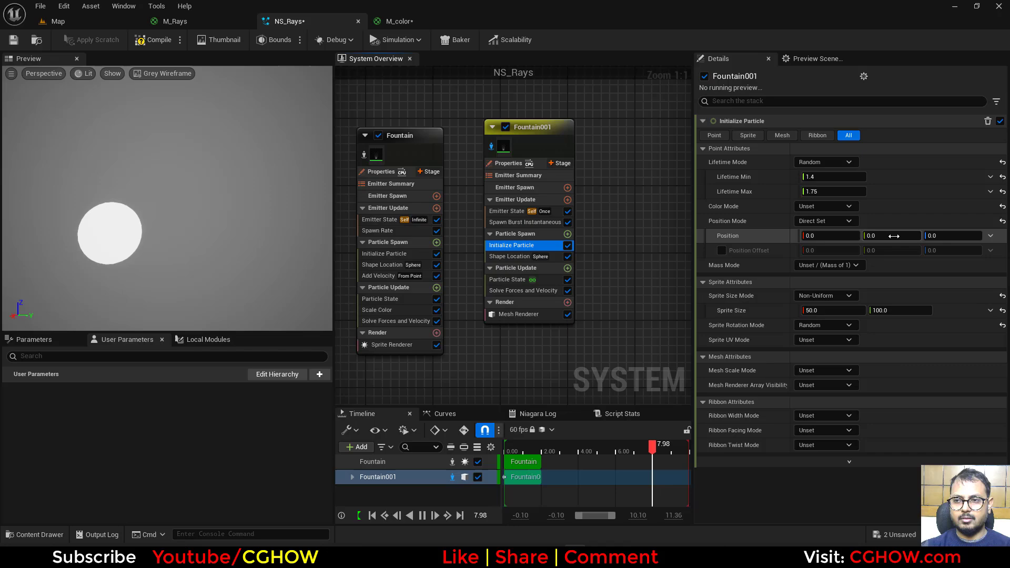
Set Fountain001's Color Mode to Direct Set with black as the particle color
click(823, 221)
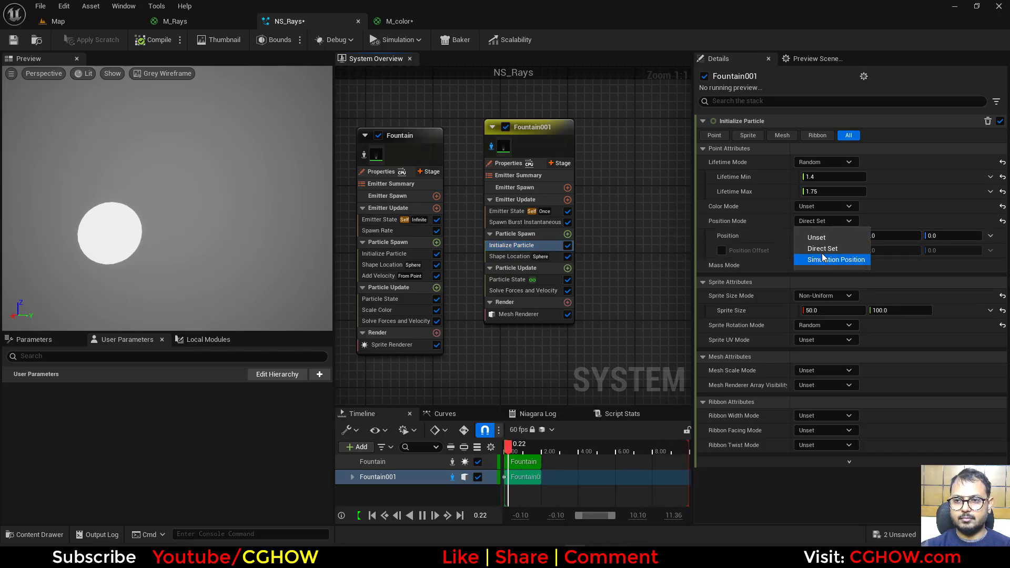
click(810, 207)
click(823, 235)
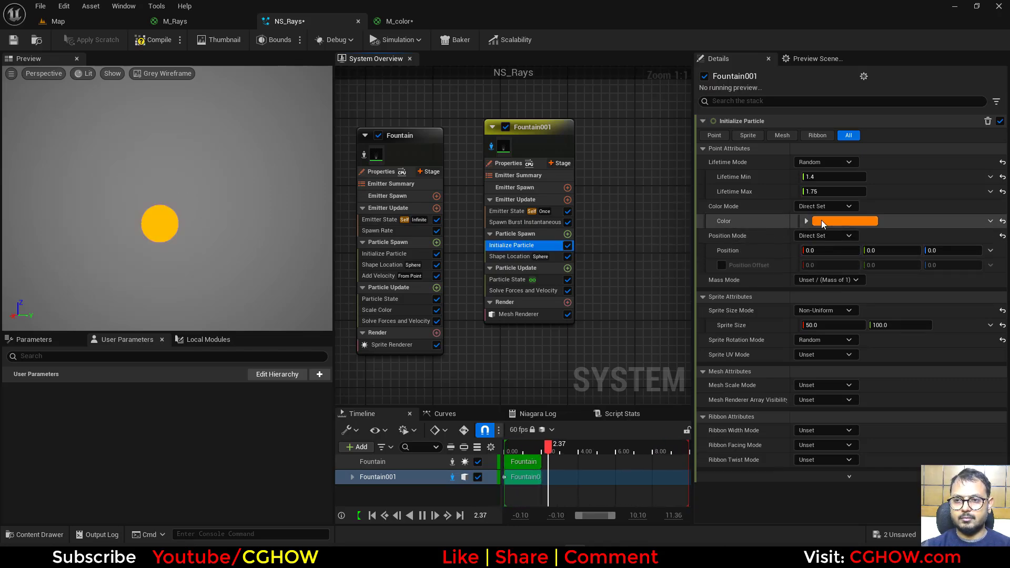
click(822, 220)
click(742, 358)
click(732, 481)
Open the MaterialSphere mesh used by the Mesh Renderer and examine its shape and pivot placement
click(513, 315)
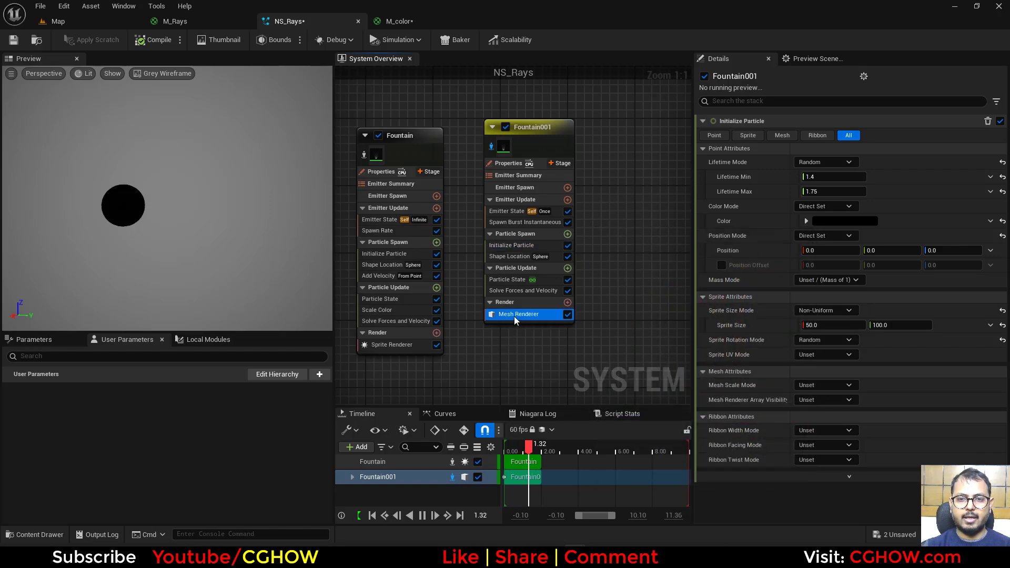
double_click(805, 169)
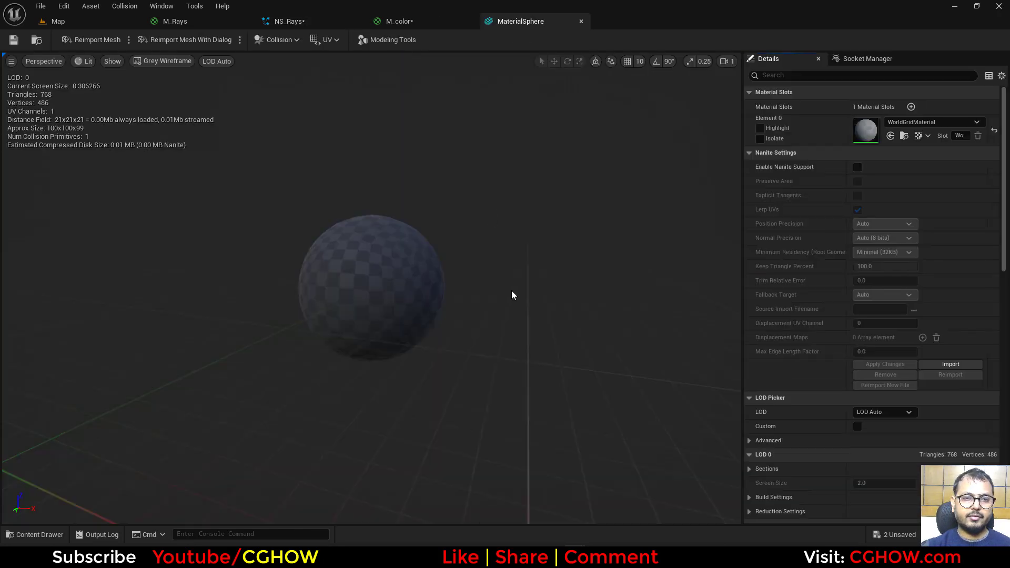
drag(514, 295, 544, 347)
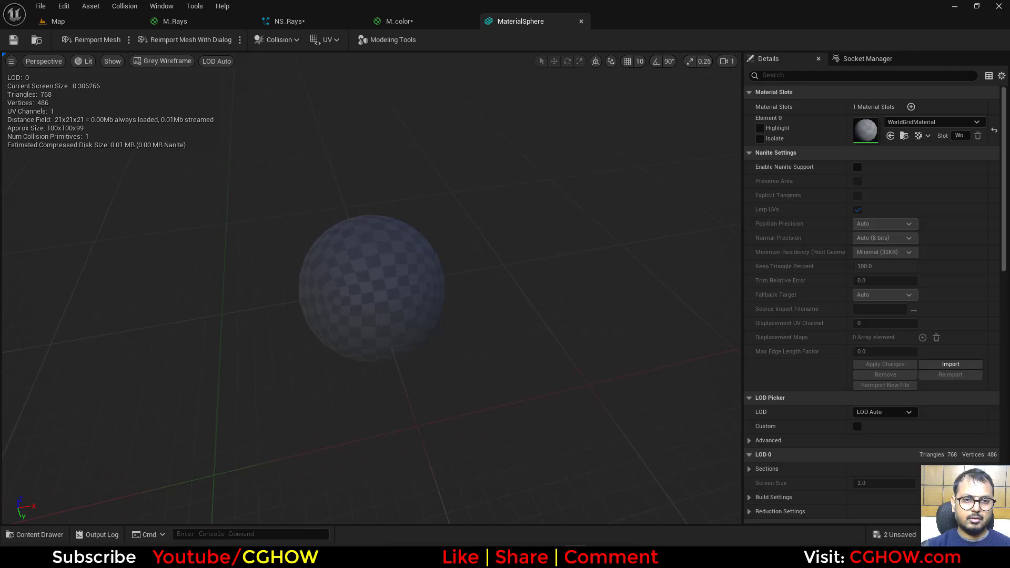
Return to NS_Rays and delete the Shape Location module from Fountain001
click(127, 22)
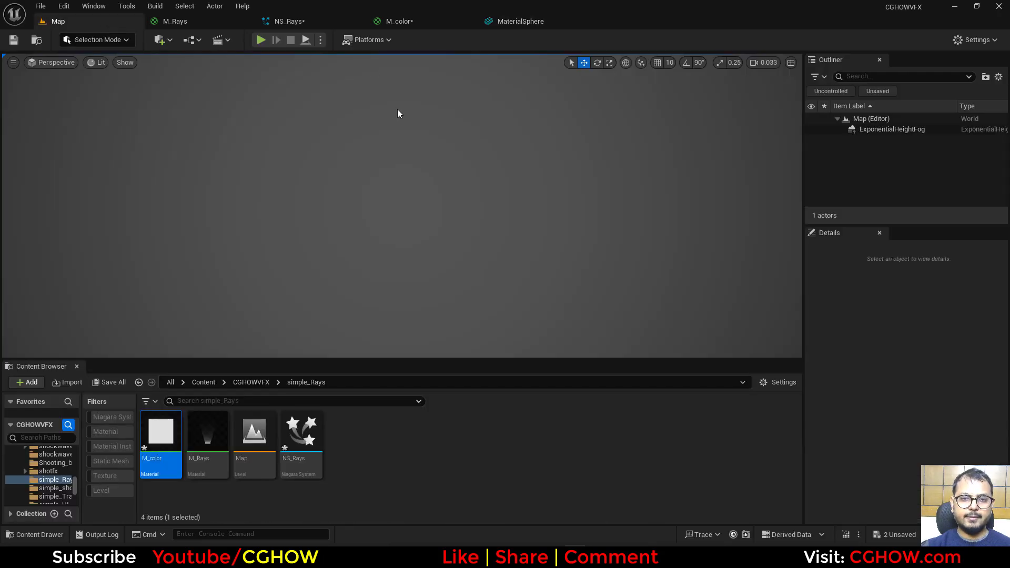
click(295, 25)
click(541, 254)
key(Delete)
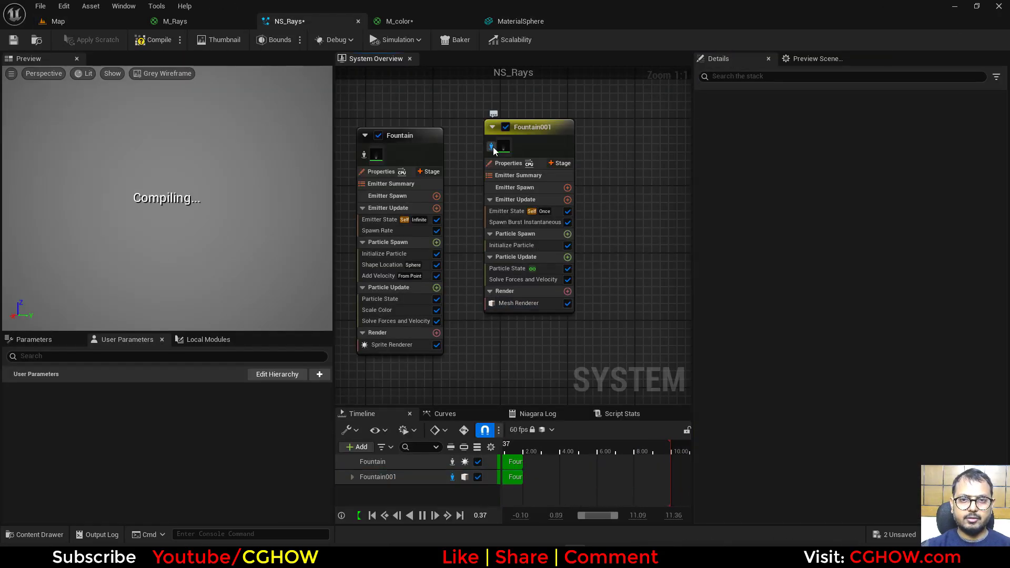
In Fountain001's Initialize Particle, set Mesh Scale Mode to Uniform with a Mesh Uniform Scale of about 1.97
click(513, 245)
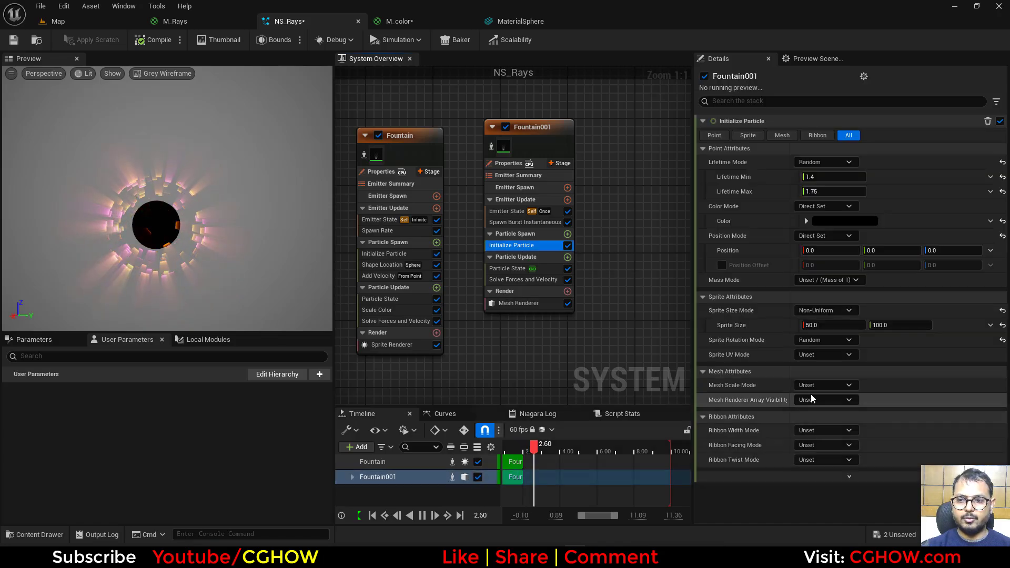
click(821, 386)
click(821, 413)
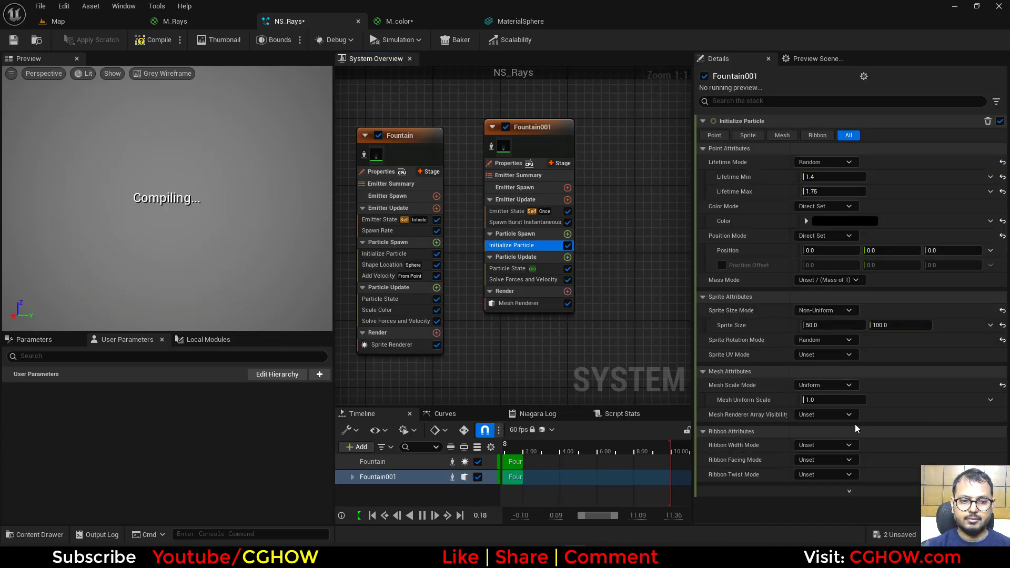
drag(828, 400, 870, 400)
drag(221, 226, 174, 227)
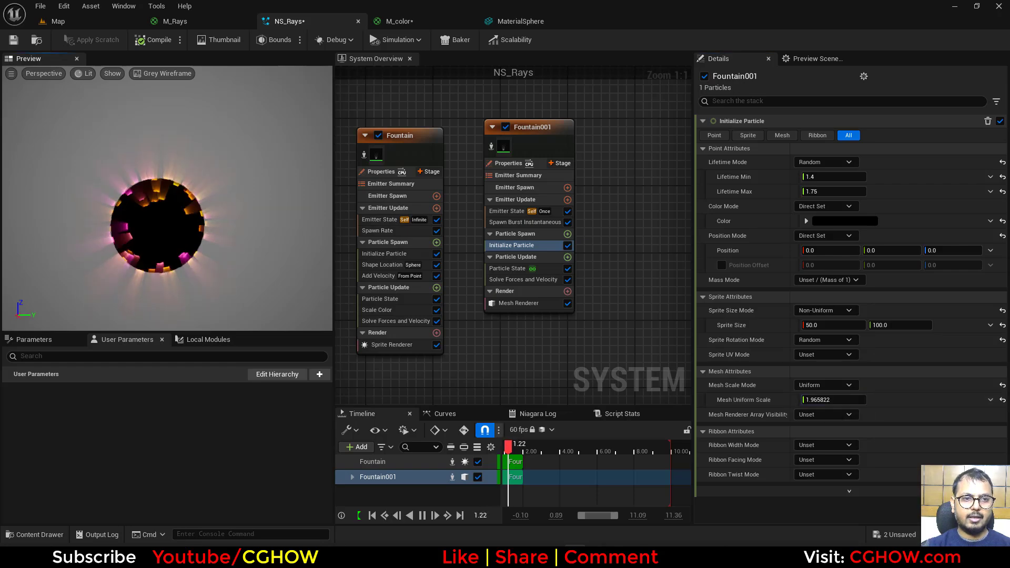
Switch the preview scene profile to Epic Headquarters and back to Grey Wireframe
click(166, 73)
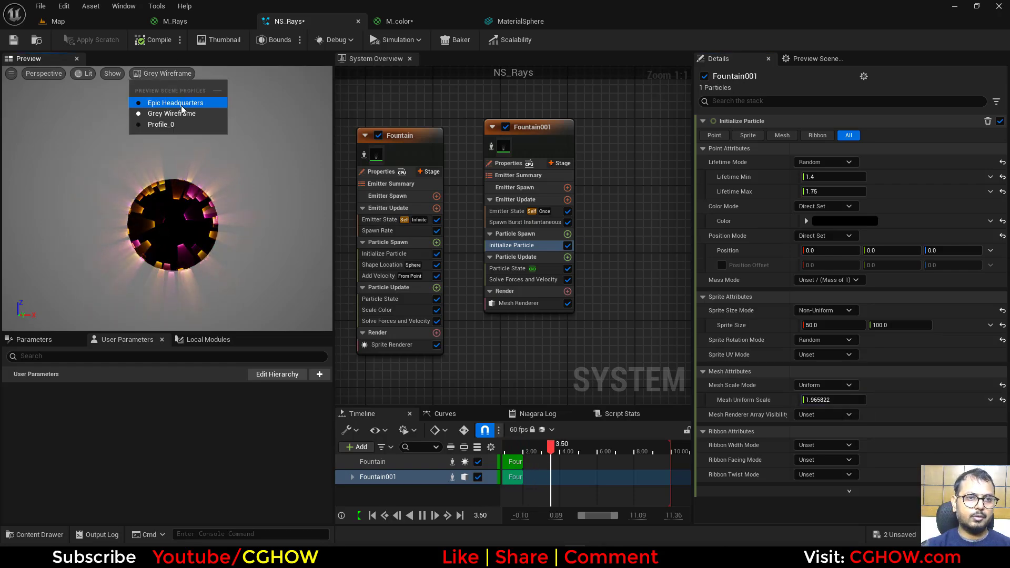
click(181, 104)
click(182, 77)
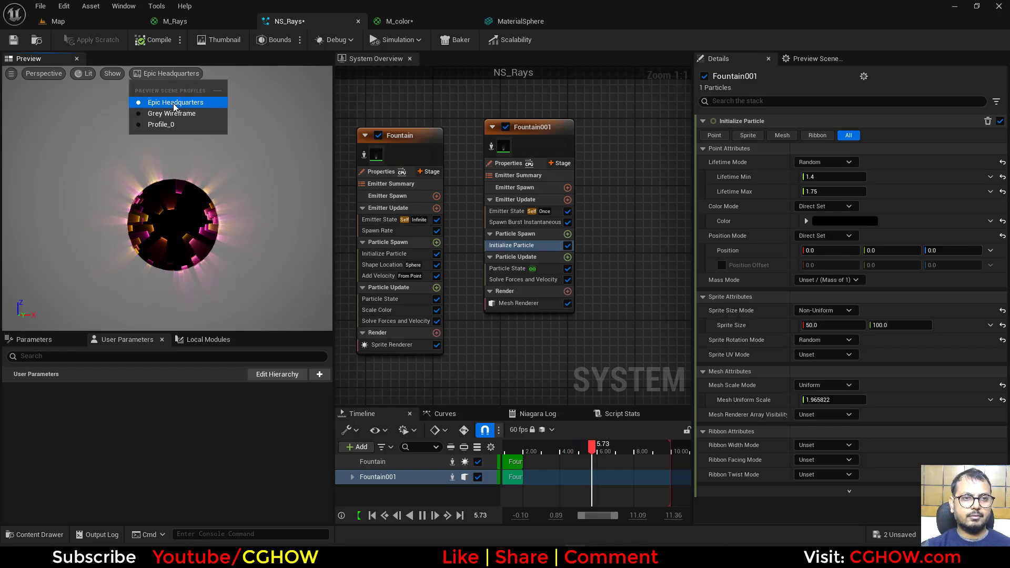
click(172, 113)
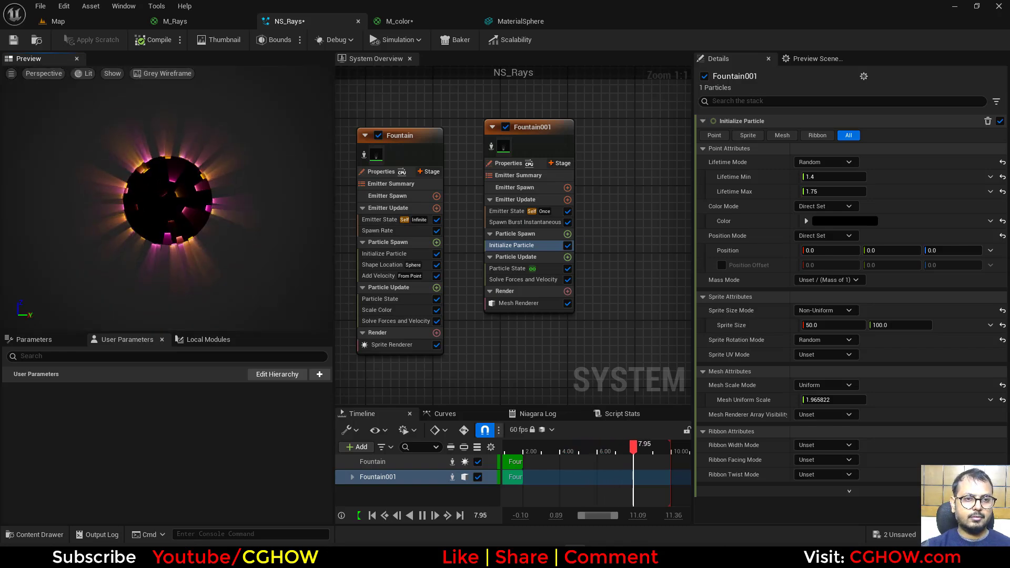